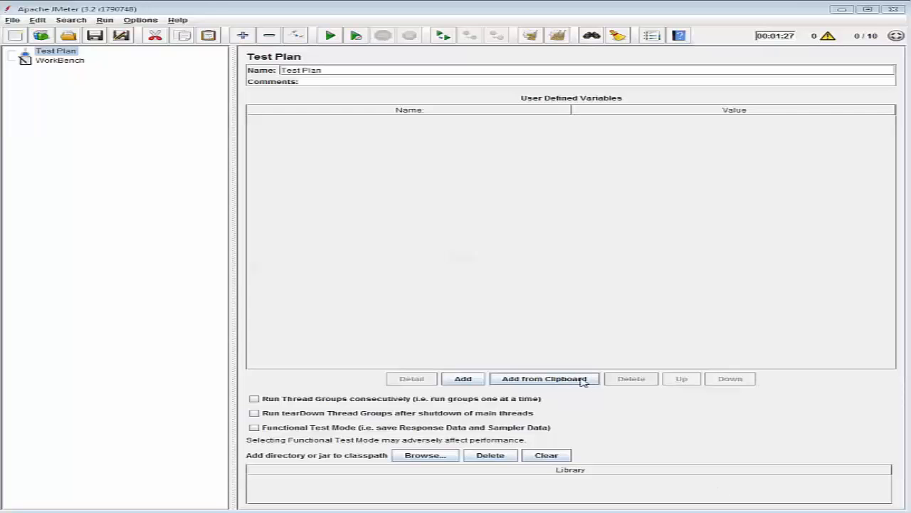
Save the test plan in the JMeter Scripts folder as "JMeter Lab 1-4- Assertions.jmx".
{"action": "left_click", "coordinate": [12, 20]}
{"action": "left_click", "coordinate": [61, 96]}
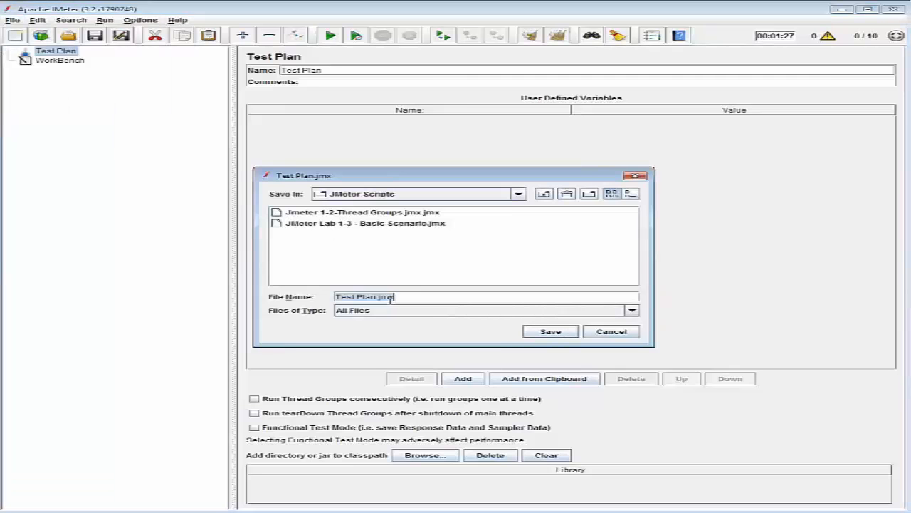
{"action": "left_click_drag", "start_coordinate": [375, 297], "coordinate": [328, 302]}
{"action": "key", "text": "BackSpace"}
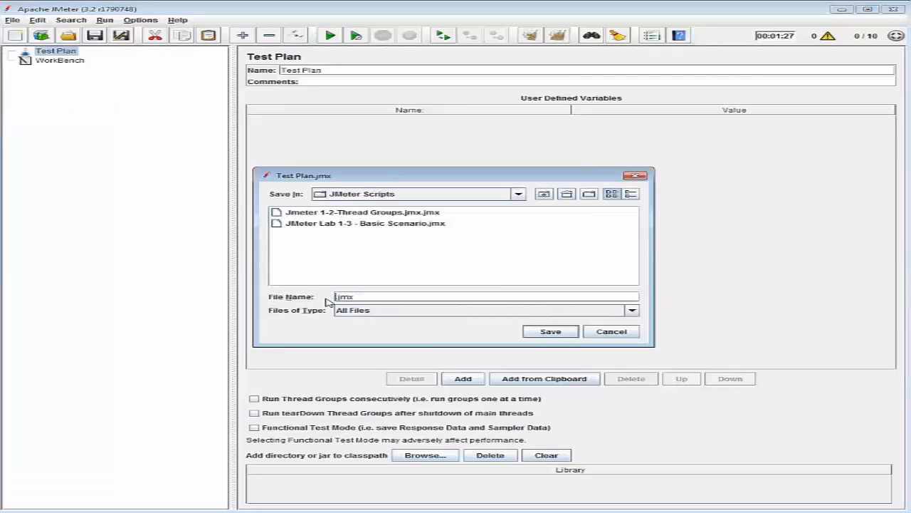
{"action": "type", "text": "JMeter"}
{"action": "type", "text": " Lab 1-4"}
{"action": "type", "text": "- As"}
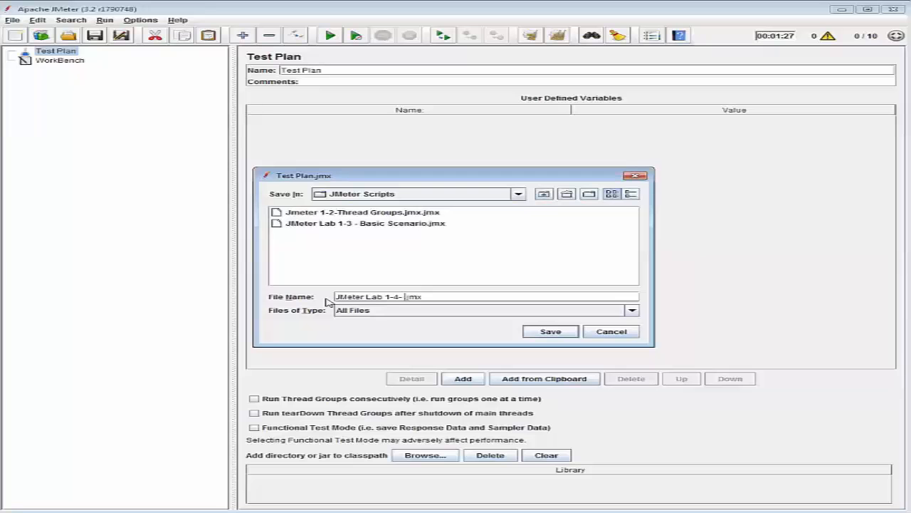
{"action": "type", "text": "sertions"}
{"action": "left_click", "coordinate": [547, 334]}
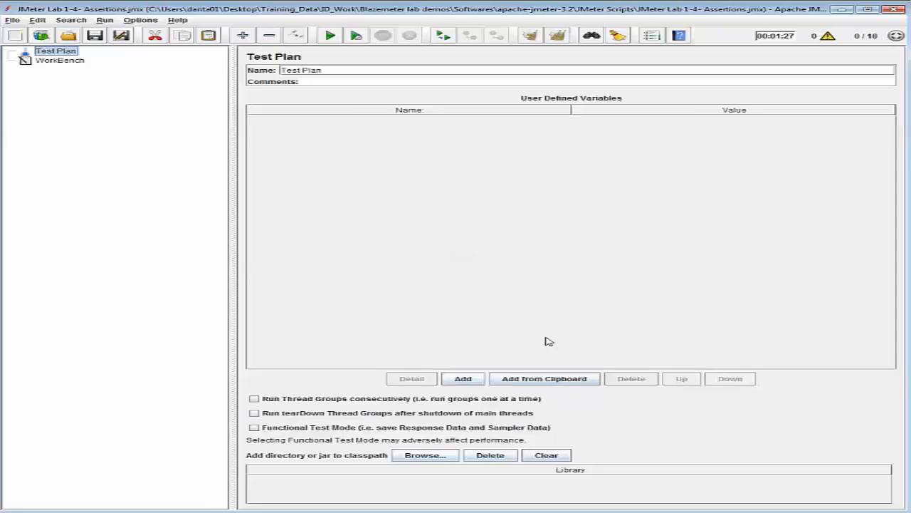
Install JSON Plugins version 2.6 through the Plugins Manager and restart JMeter to apply the change.
{"action": "left_click", "coordinate": [146, 19]}
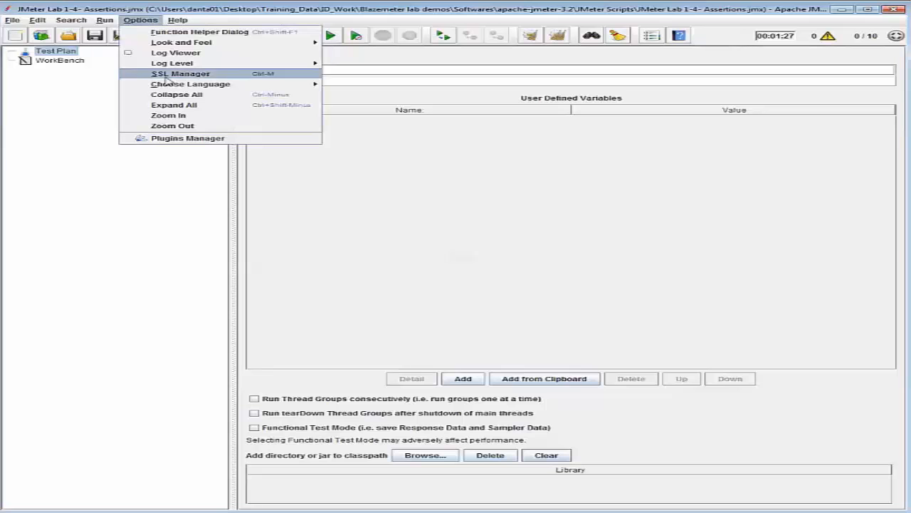
{"action": "left_click", "coordinate": [184, 138]}
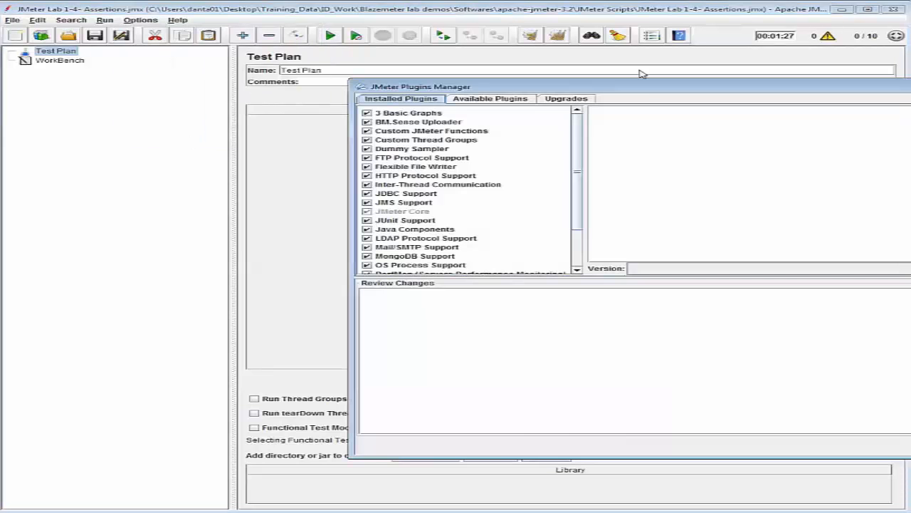
{"action": "left_click_drag", "start_coordinate": [647, 85], "coordinate": [376, 89]}
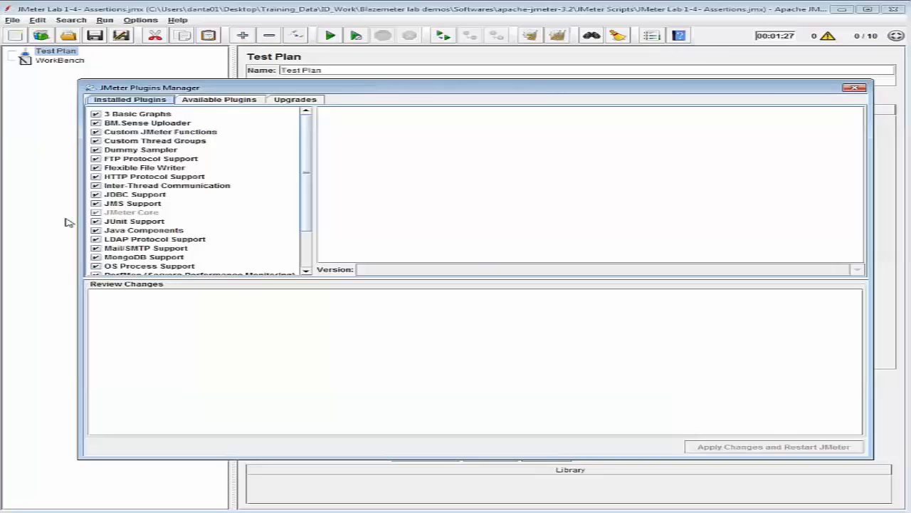
{"action": "left_click", "coordinate": [216, 100]}
{"action": "scroll", "coordinate": [192, 192], "scroll_direction": "down", "scroll_amount": 2}
{"action": "left_click", "coordinate": [95, 218]}
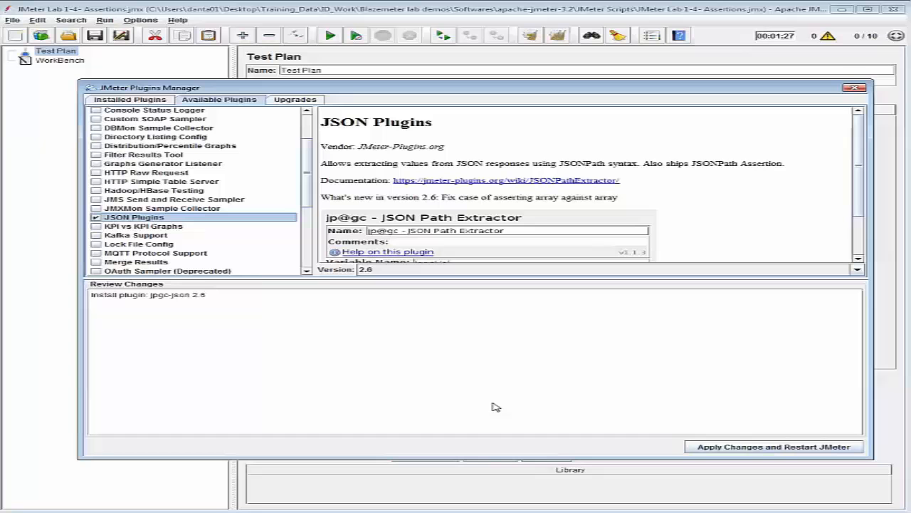
{"action": "left_click", "coordinate": [748, 447]}
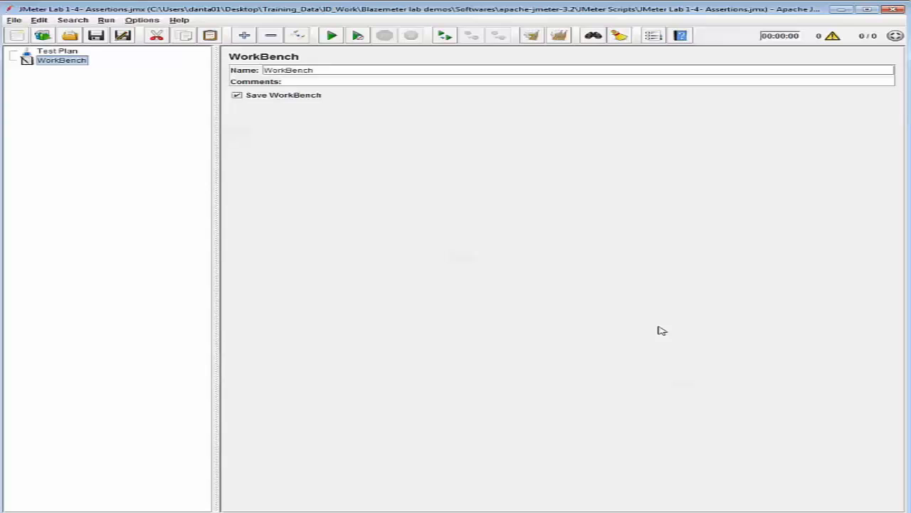
Add a standard Thread Group to the Test Plan.
{"action": "right_click", "coordinate": [71, 54]}
{"action": "mouse_move", "coordinate": [116, 59]}
{"action": "mouse_move", "coordinate": [267, 59]}
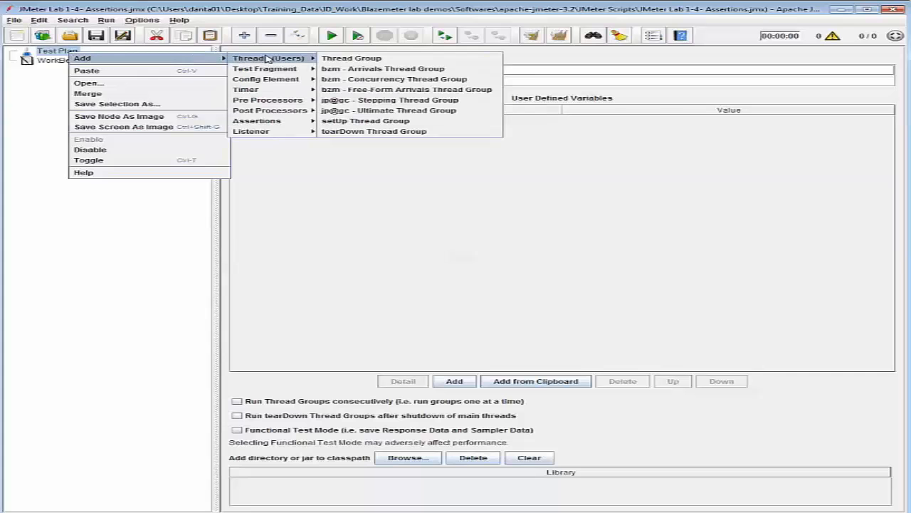
{"action": "left_click", "coordinate": [339, 59]}
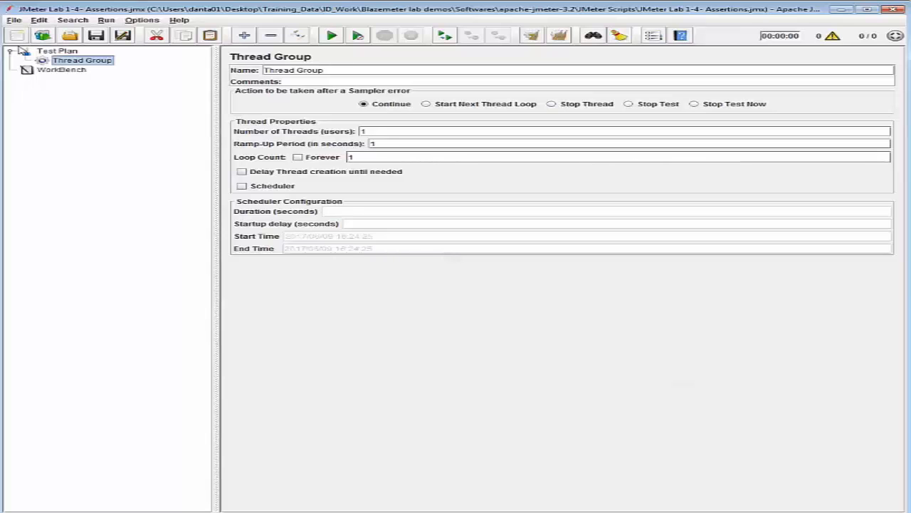
Add an HTTP Request sampler to the Thread Group.
{"action": "right_click", "coordinate": [69, 61]}
{"action": "mouse_move", "coordinate": [78, 62]}
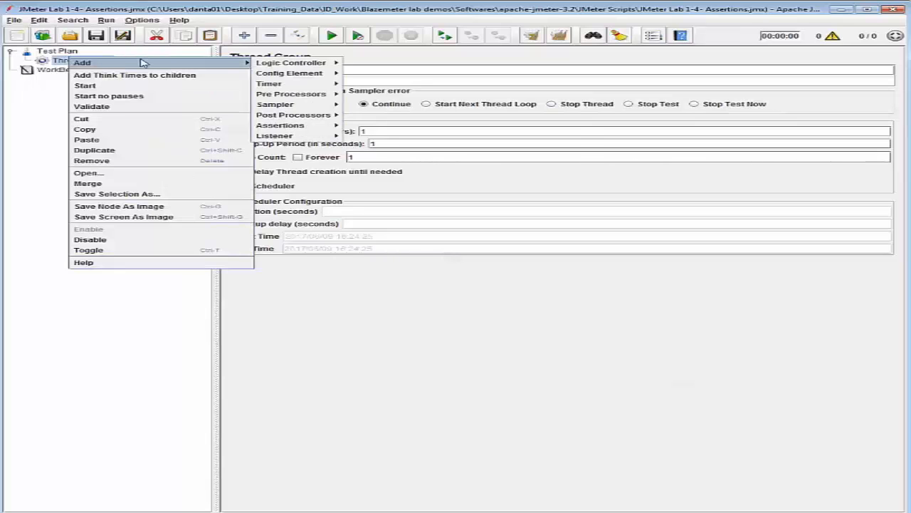
{"action": "mouse_move", "coordinate": [304, 105]}
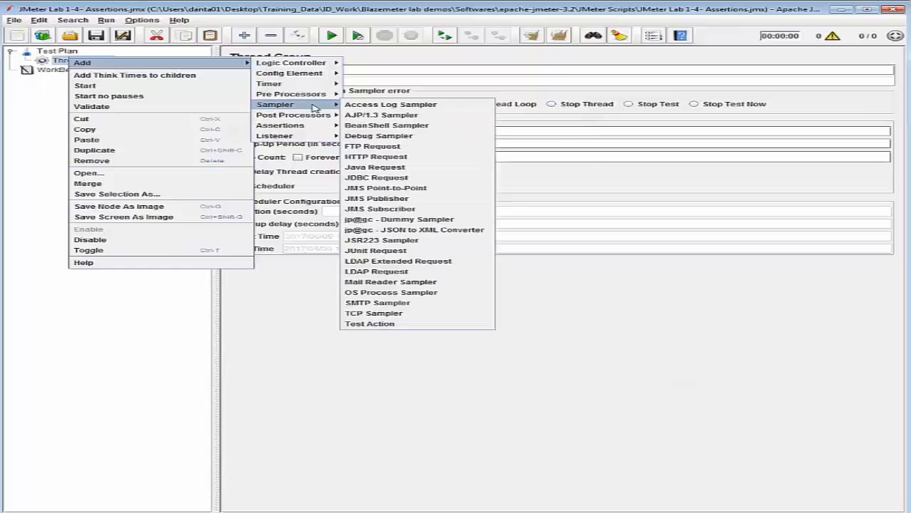
{"action": "left_click", "coordinate": [389, 158]}
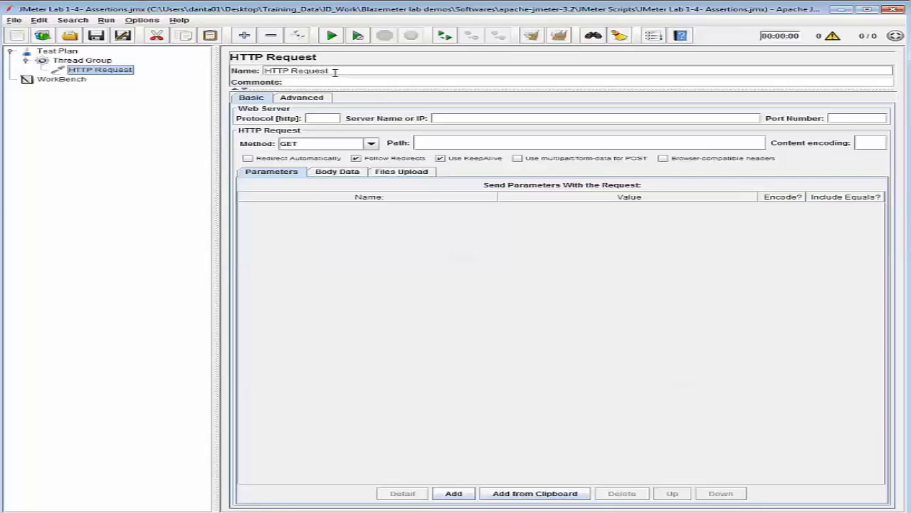
Rename the sampler "HTTP JSON 1" and set its server name to ip-ranges.amazonaws.com.
{"action": "left_click_drag", "start_coordinate": [335, 72], "coordinate": [295, 72]}
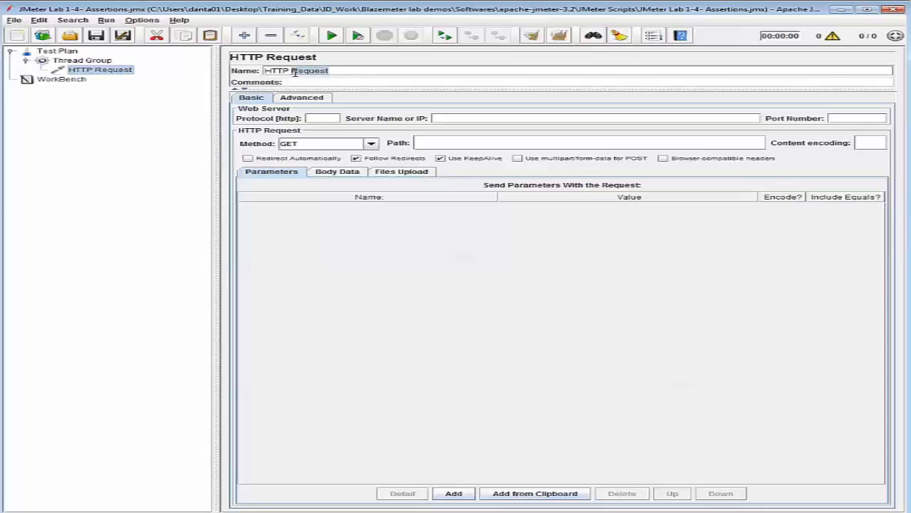
{"action": "type", "text": "JSON 1"}
{"action": "left_click", "coordinate": [451, 118]}
{"action": "type", "text": "ip.json"}
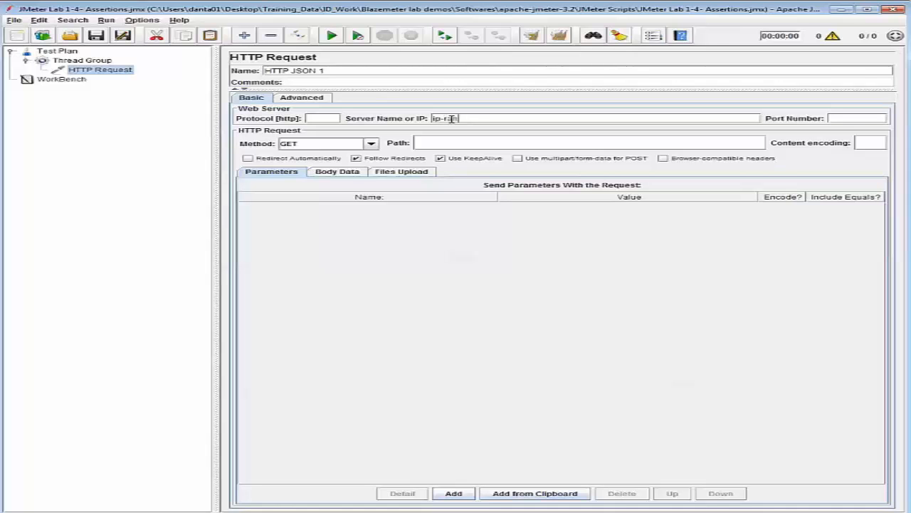
{"action": "type", "text": "ges.amazon"}
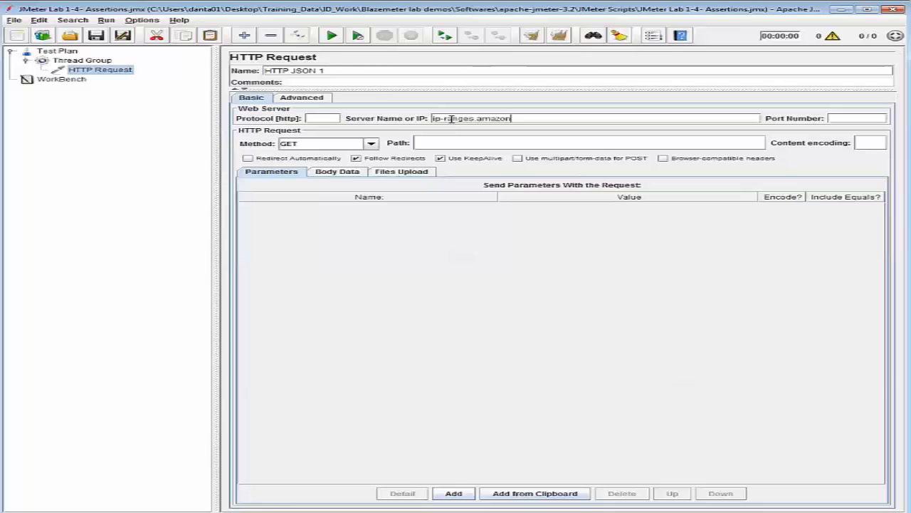
{"action": "type", "text": "aws.com"}
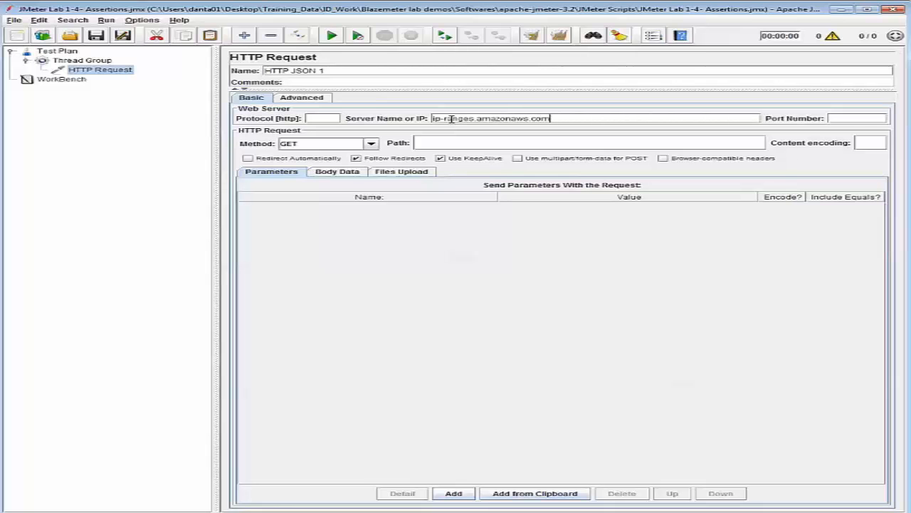
Set the HTTP JSON 1 request's protocol to https and its path to /ip-ranges.json.
{"action": "left_click", "coordinate": [315, 119]}
{"action": "type", "text": "https"}
{"action": "left_click", "coordinate": [512, 141]}
{"action": "type", "text": "/ip-ranges"}
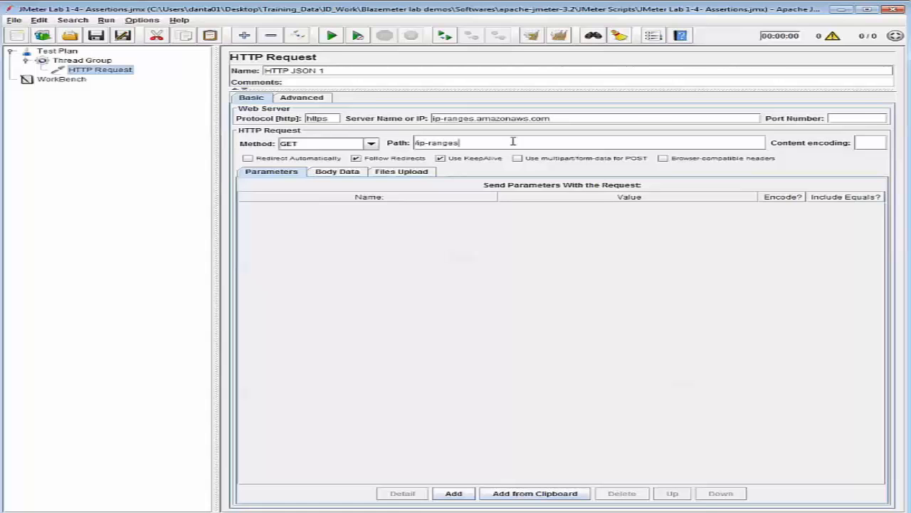
{"action": "type", "text": ".json"}
{"action": "left_click", "coordinate": [863, 511]}
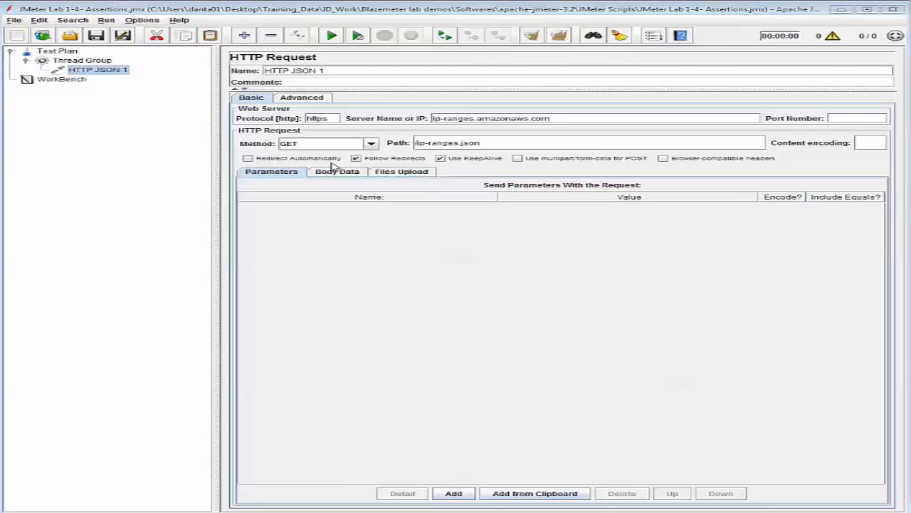
Add a jp@gc - JSON Path Assertion under HTTP JSON 1 with the JSON path $.prefixes[0].region.
{"action": "right_click", "coordinate": [102, 72]}
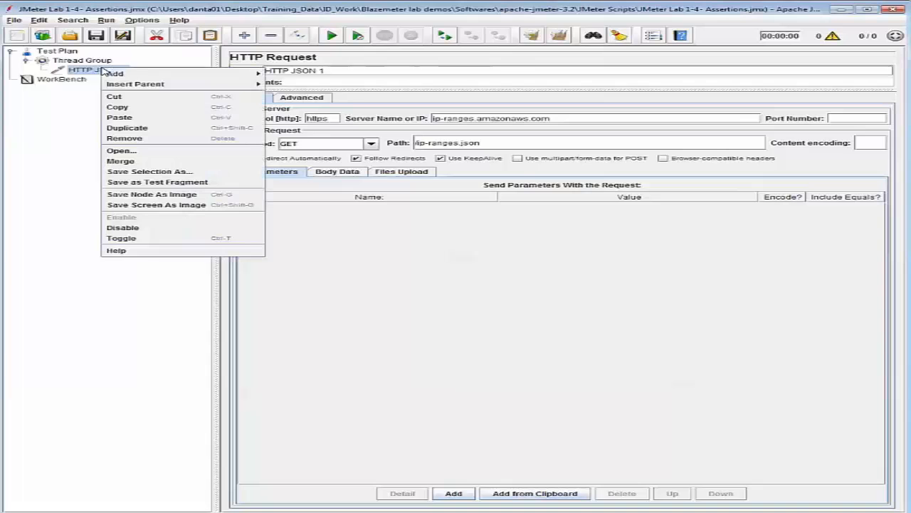
{"action": "mouse_move", "coordinate": [134, 74]}
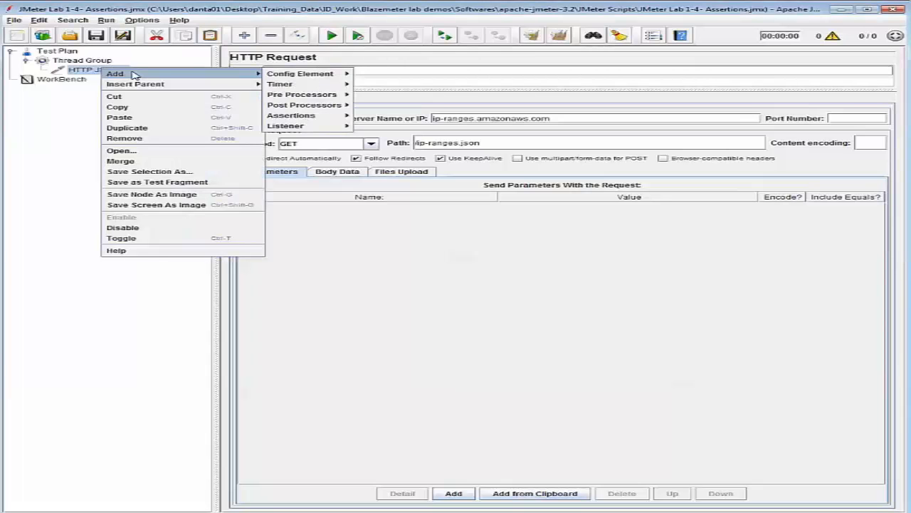
{"action": "mouse_move", "coordinate": [308, 116]}
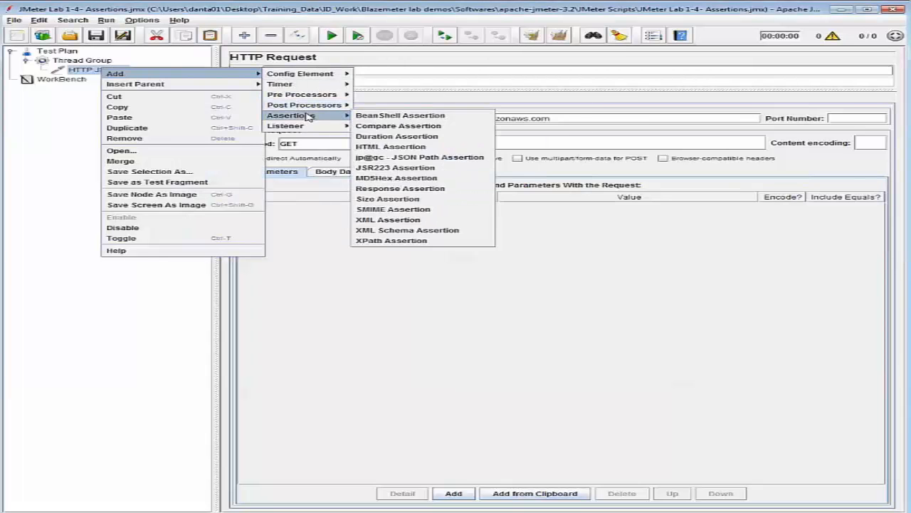
{"action": "left_click", "coordinate": [390, 157]}
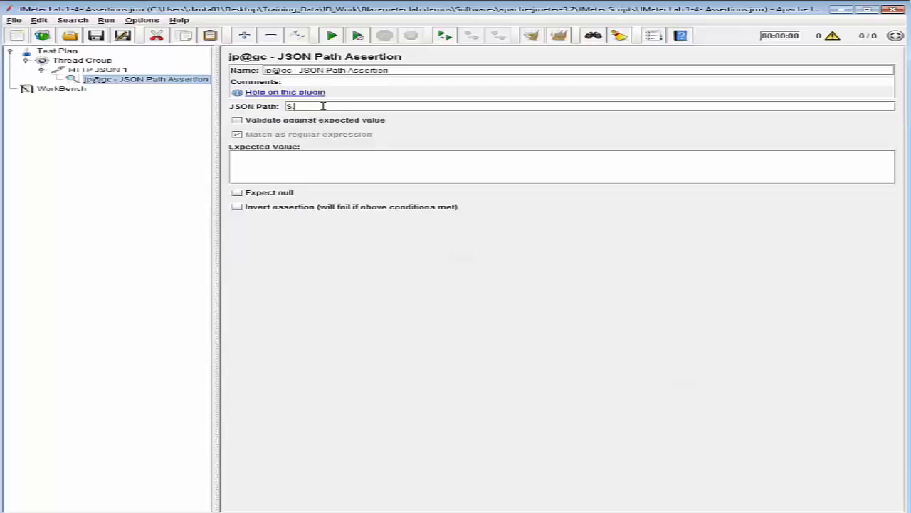
{"action": "type", "text": "prefixes[0].regio"}
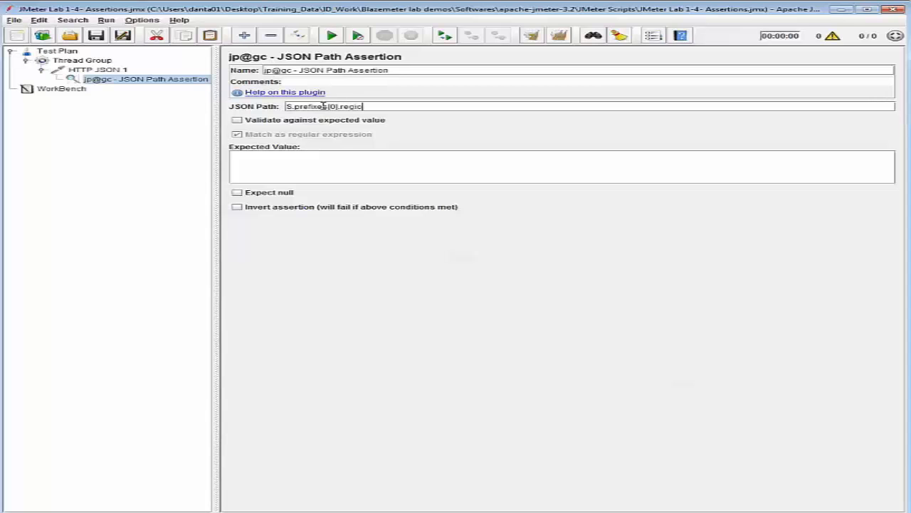
{"action": "type", "text": "n"}
Make the assertion validate against the expected value us-east-1, without matching it as a regular expression.
{"action": "left_click", "coordinate": [237, 121]}
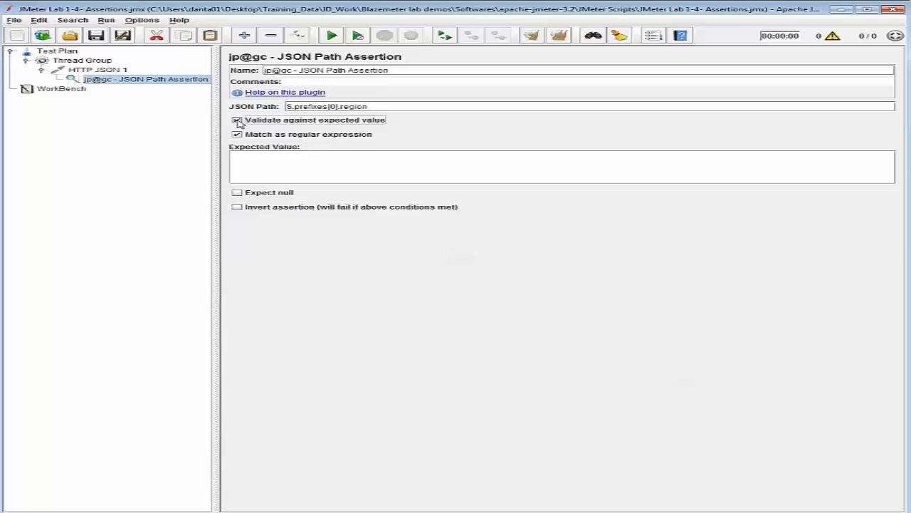
{"action": "left_click", "coordinate": [237, 134]}
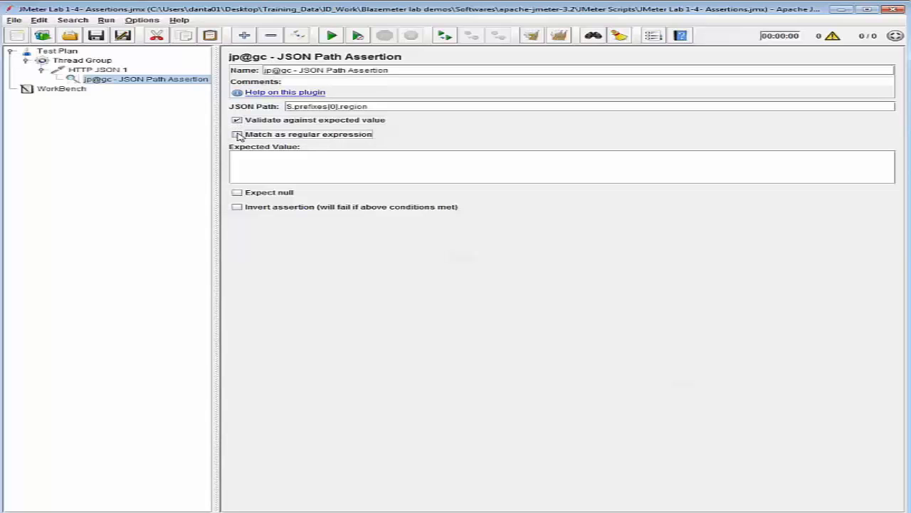
{"action": "left_click", "coordinate": [251, 163]}
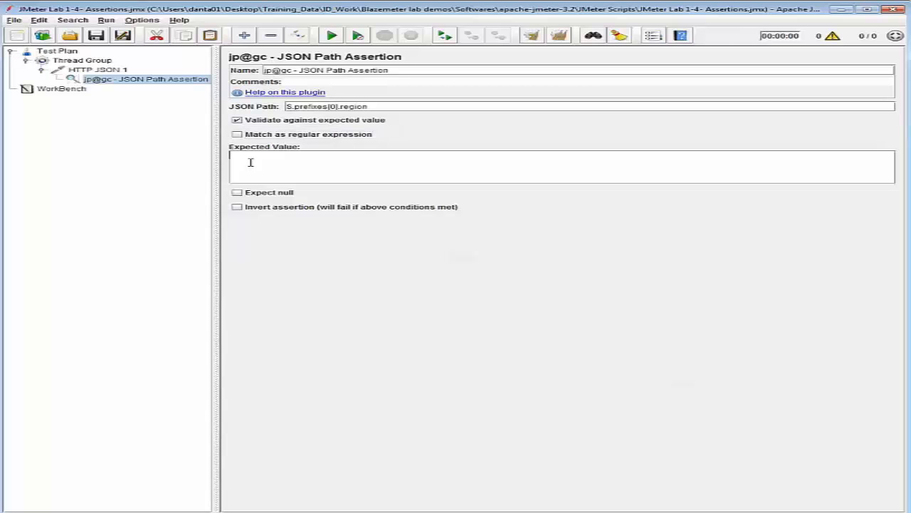
{"action": "type", "text": "us-east-1"}
Add a View Results Tree listener to the Test Plan and save the plan.
{"action": "left_click", "coordinate": [63, 53]}
{"action": "right_click", "coordinate": [62, 53]}
{"action": "mouse_move", "coordinate": [78, 57]}
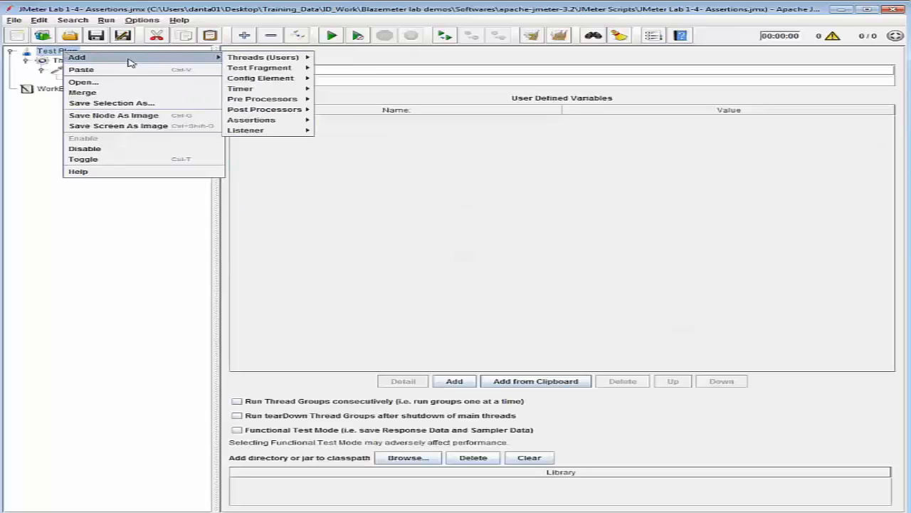
{"action": "mouse_move", "coordinate": [260, 131]}
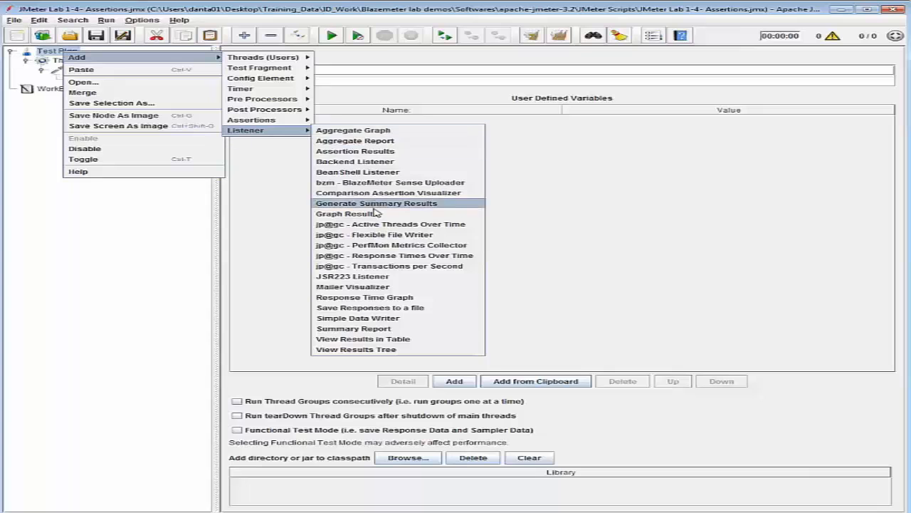
{"action": "left_click", "coordinate": [394, 349]}
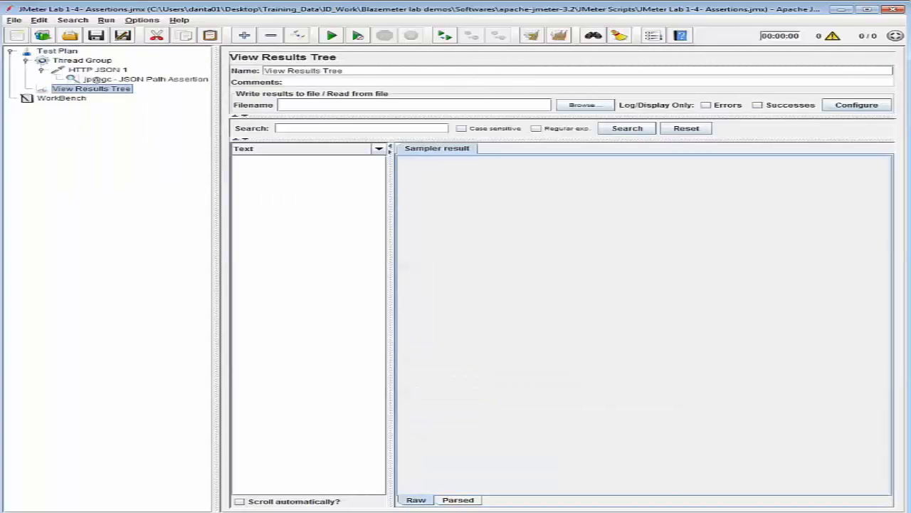
{"action": "left_click", "coordinate": [99, 36]}
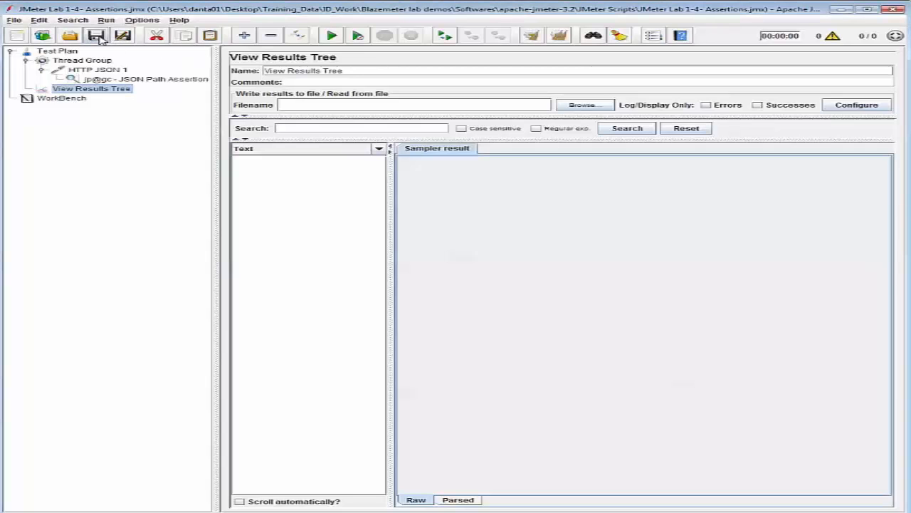
Run the test and display the response data of the HTTP JSON 1 sample.
{"action": "left_click", "coordinate": [332, 36]}
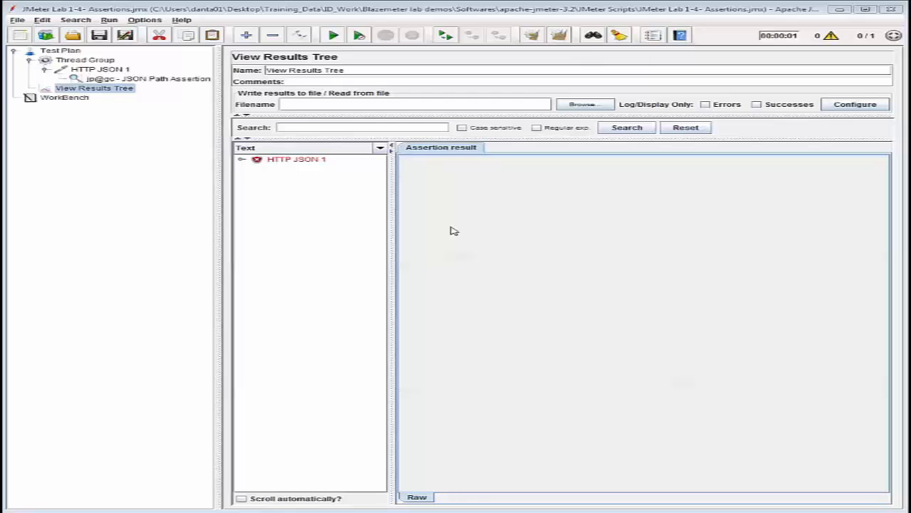
{"action": "left_click", "coordinate": [294, 160]}
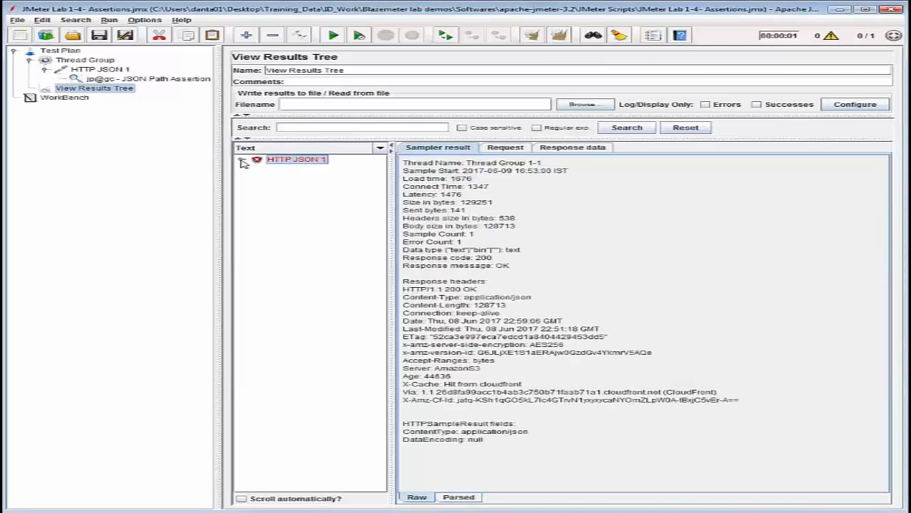
{"action": "left_click", "coordinate": [594, 148]}
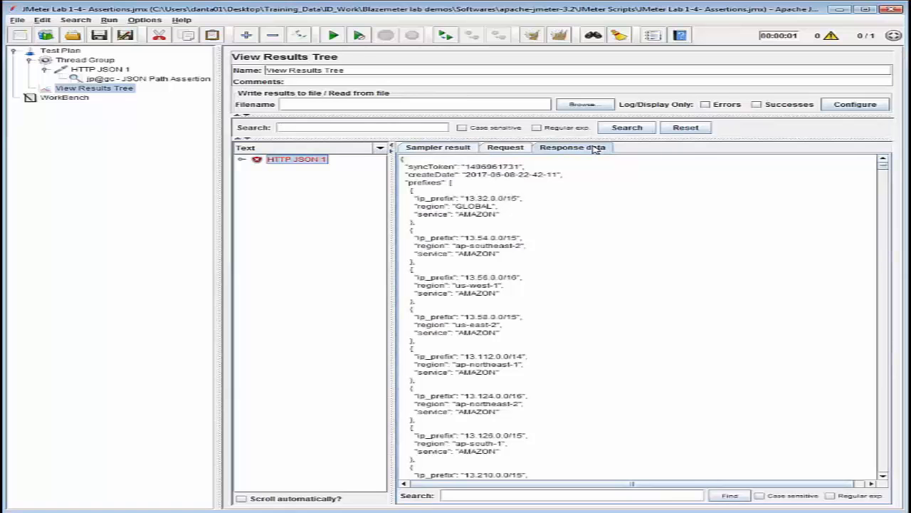
Examine the first region entry in the response and the JSON Path Assertion result of the HTTP JSON 1 sample.
{"action": "left_click_drag", "start_coordinate": [417, 207], "coordinate": [504, 211]}
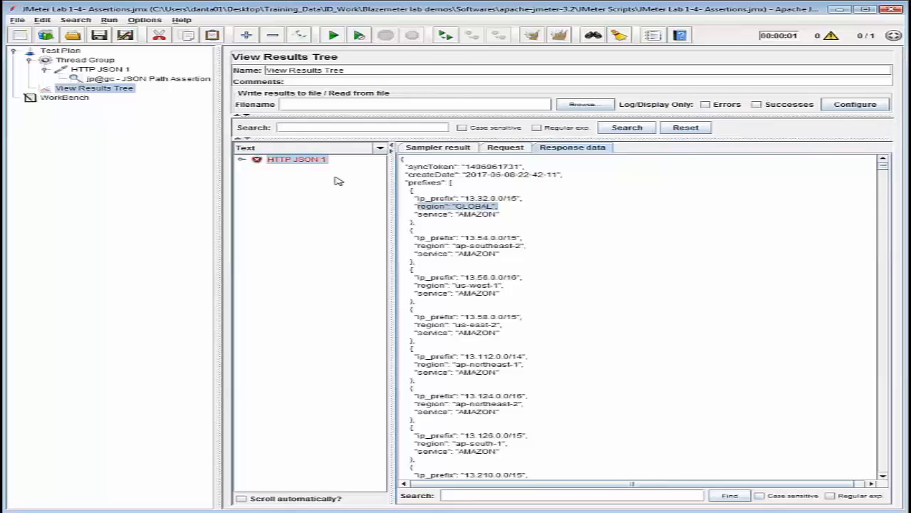
{"action": "left_click", "coordinate": [241, 161]}
{"action": "left_click", "coordinate": [336, 171]}
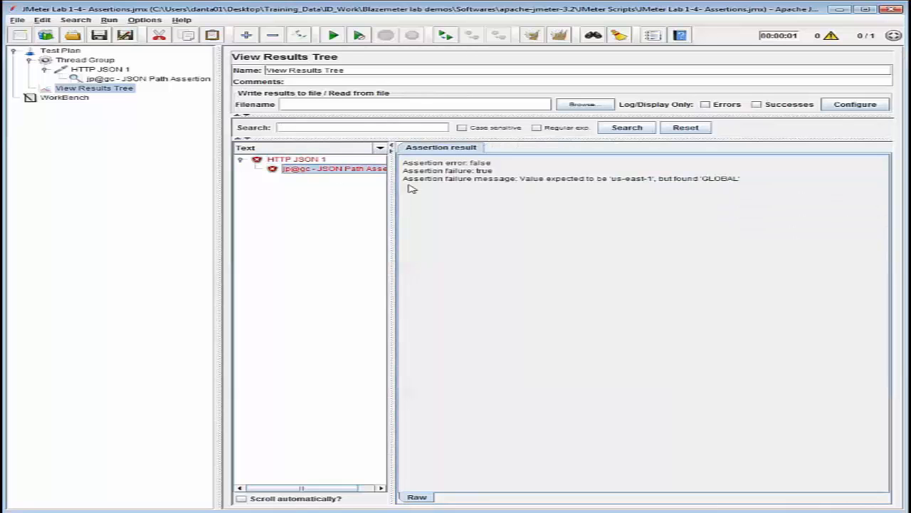
{"action": "left_click_drag", "start_coordinate": [403, 180], "coordinate": [640, 186]}
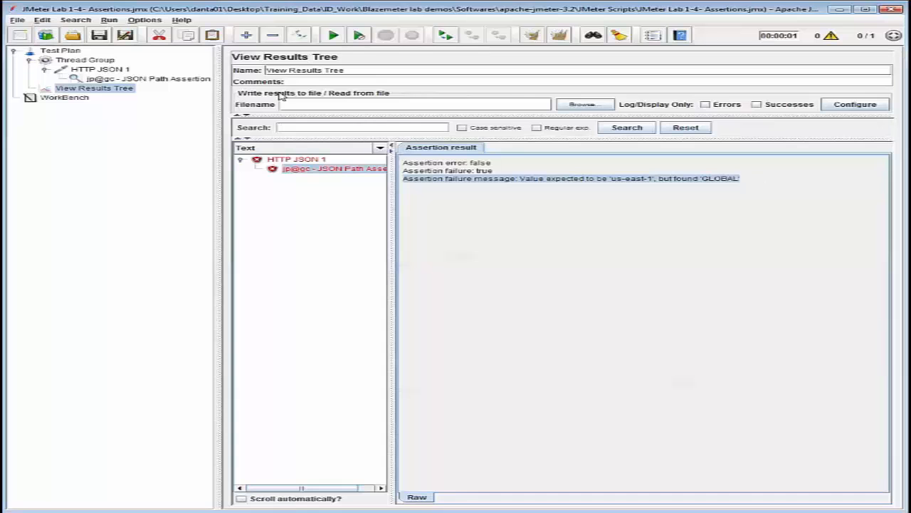
Add an HTTP Request sampler to the Thread Group and name it HTTP JSON 2.
{"action": "left_click", "coordinate": [100, 61]}
{"action": "right_click", "coordinate": [99, 62]}
{"action": "mouse_move", "coordinate": [260, 68]}
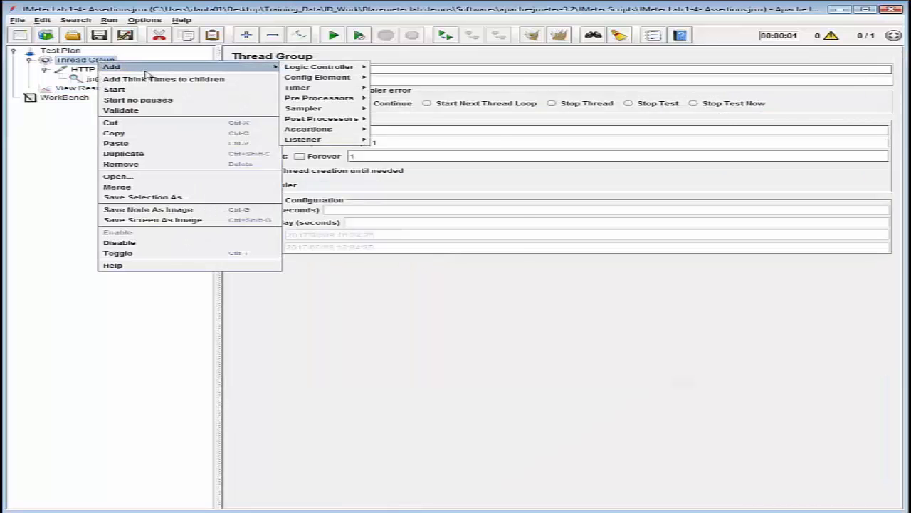
{"action": "mouse_move", "coordinate": [328, 108]}
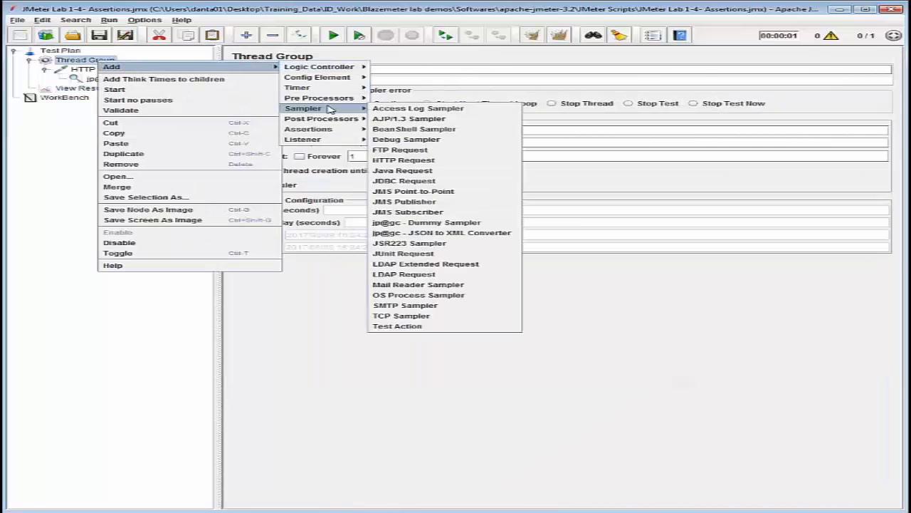
{"action": "left_click", "coordinate": [403, 161]}
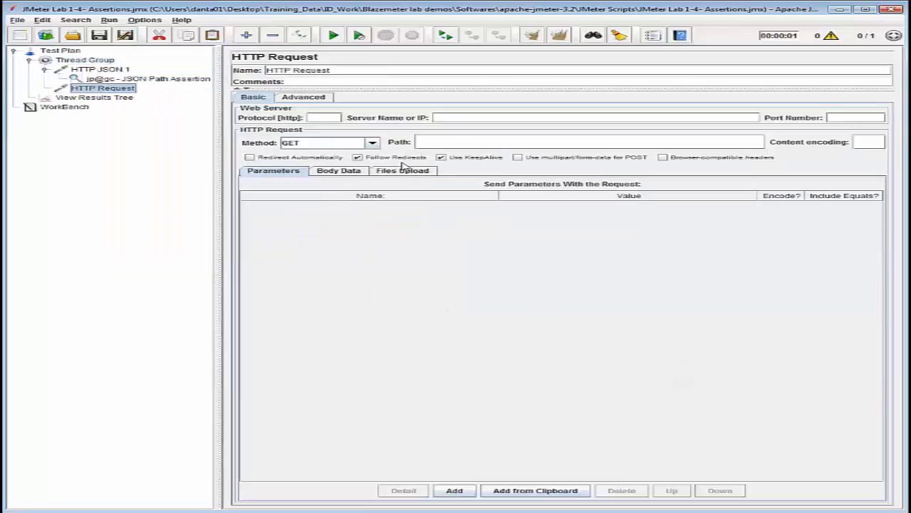
{"action": "left_click_drag", "start_coordinate": [331, 70], "coordinate": [293, 70]}
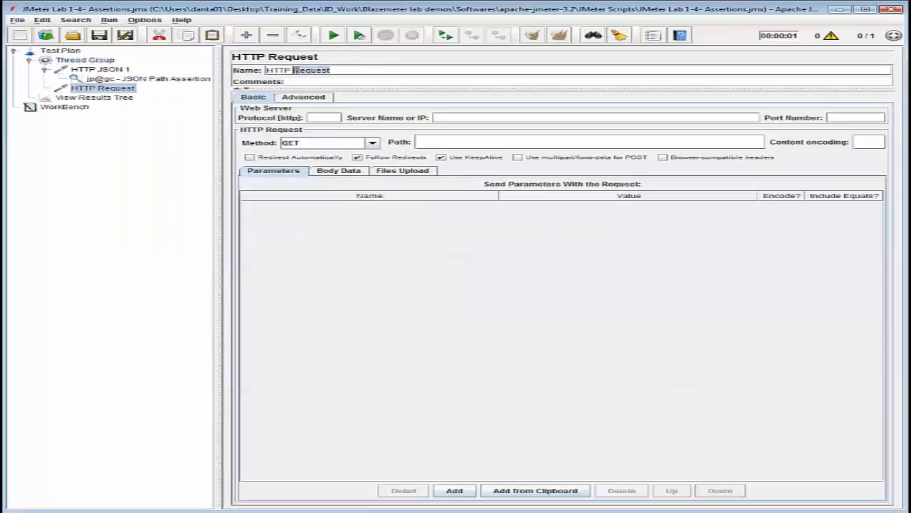
{"action": "type", "text": "JSON 2"}
Set the HTTP JSON 2 request's server to ip-ranges.amazonaws.com, protocol to https and path to /ip-ranges.json.
{"action": "left_click", "coordinate": [464, 117]}
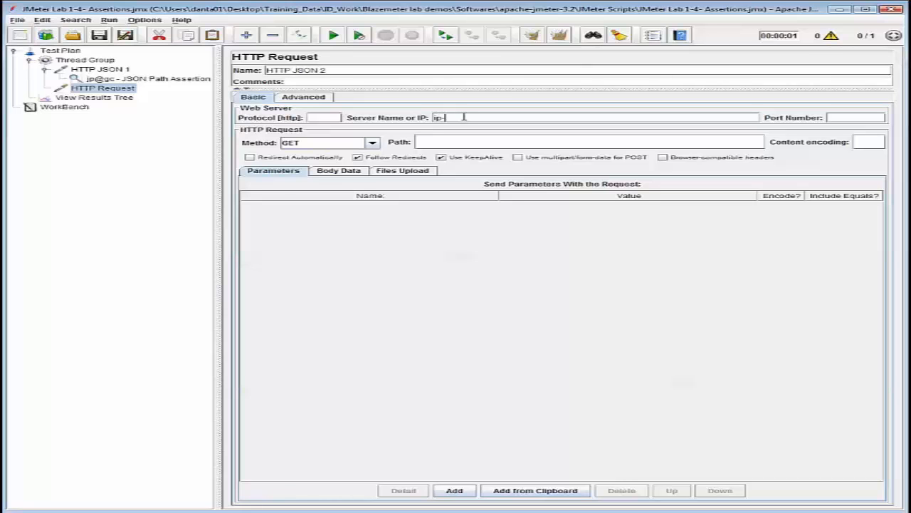
{"action": "type", "text": "ip-ranges amazonaws.com"}
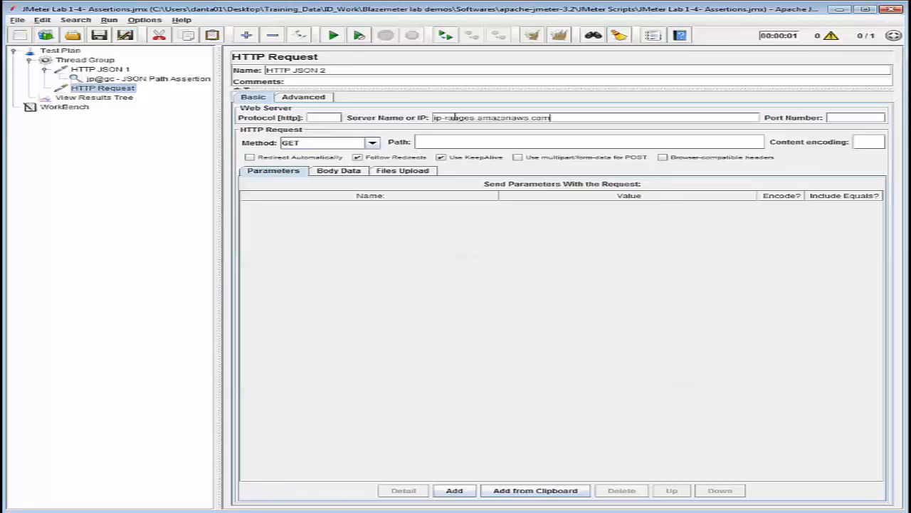
{"action": "left_click", "coordinate": [332, 117]}
{"action": "type", "text": "https"}
{"action": "left_click", "coordinate": [499, 143]}
{"action": "type", "text": "/ip-ra"}
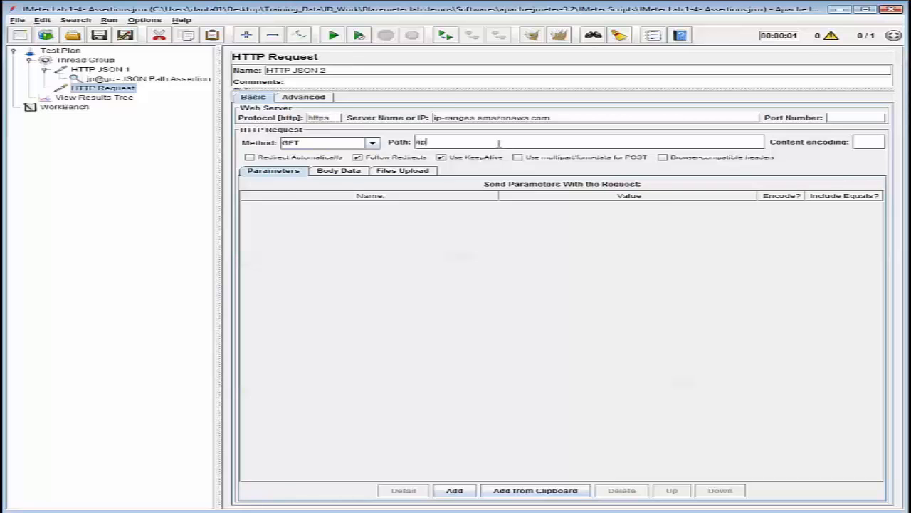
{"action": "type", "text": "nges.json"}
Add a jp@gc - JSON Path Assertion under HTTP JSON 2 with the JSON path $.prefixes[0].region.
{"action": "right_click", "coordinate": [123, 91]}
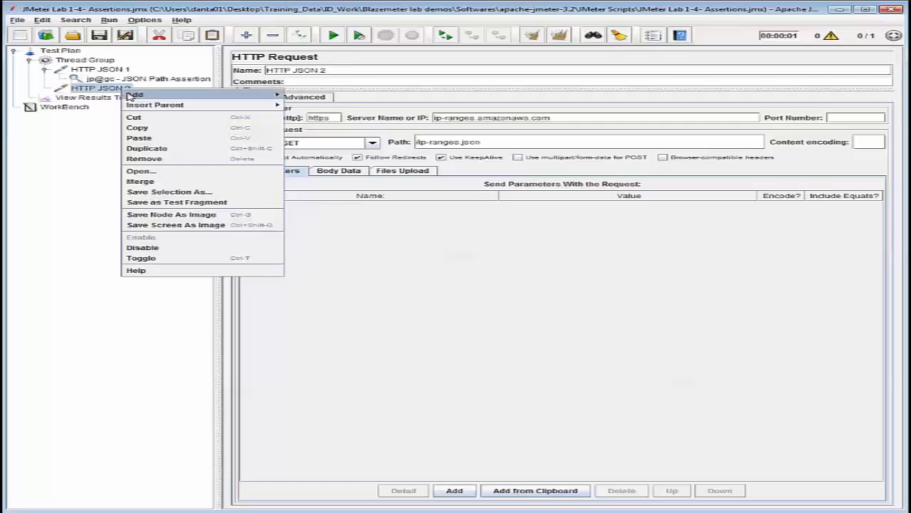
{"action": "mouse_move", "coordinate": [189, 95]}
{"action": "mouse_move", "coordinate": [326, 135]}
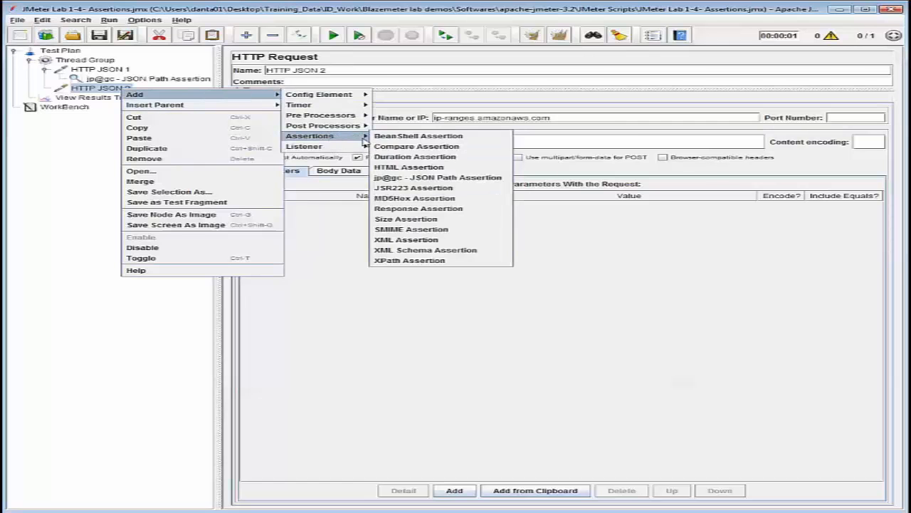
{"action": "left_click", "coordinate": [417, 181]}
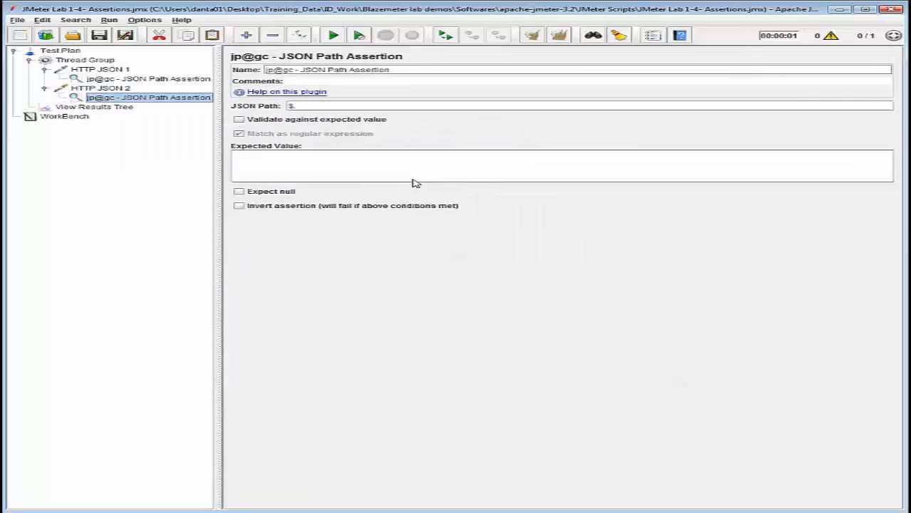
{"action": "left_click", "coordinate": [319, 105]}
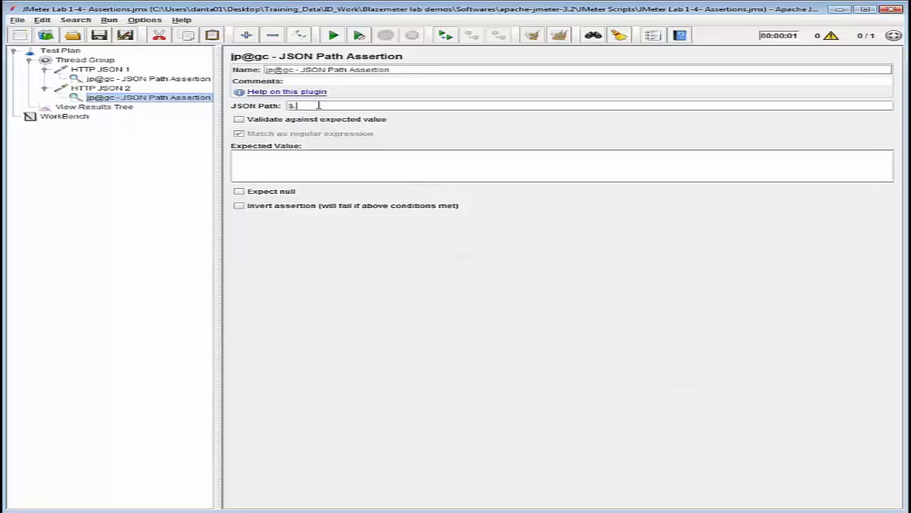
{"action": "type", "text": "prefixes[0]"}
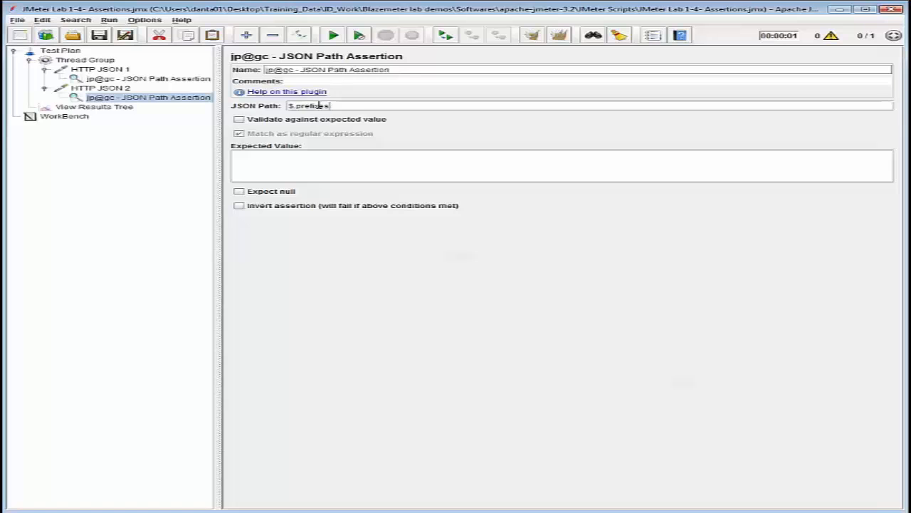
{"action": "type", "text": ".re"}
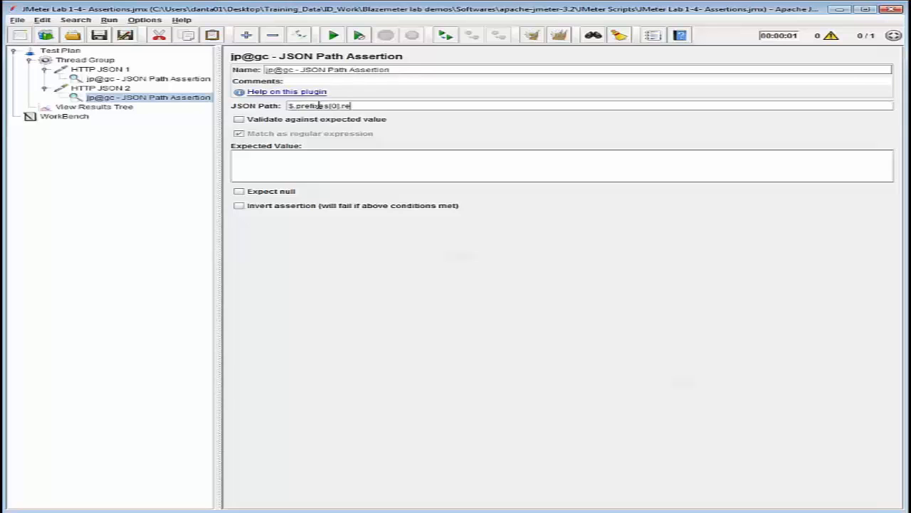
{"action": "type", "text": "gion"}
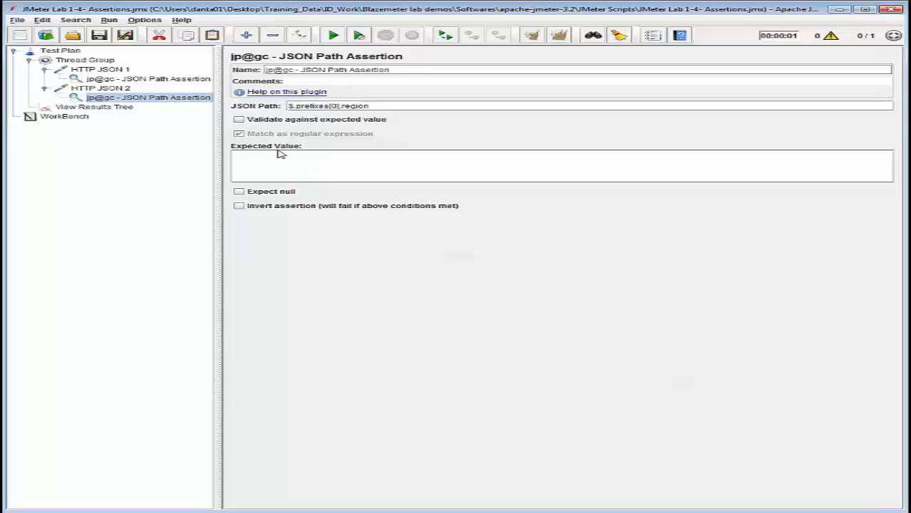
Make the HTTP JSON 2 assertion validate against the expected value GLOBAL, without matching it as a regular expression.
{"action": "left_click", "coordinate": [240, 120]}
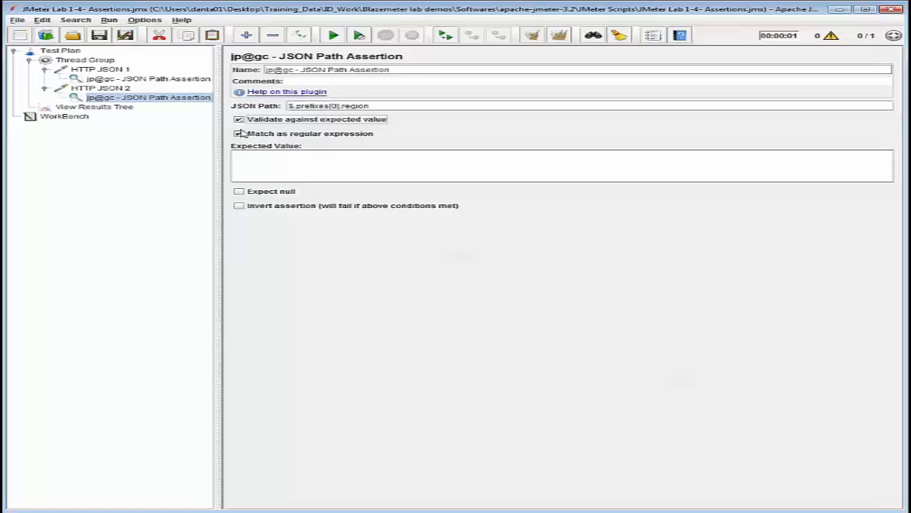
{"action": "left_click", "coordinate": [238, 133]}
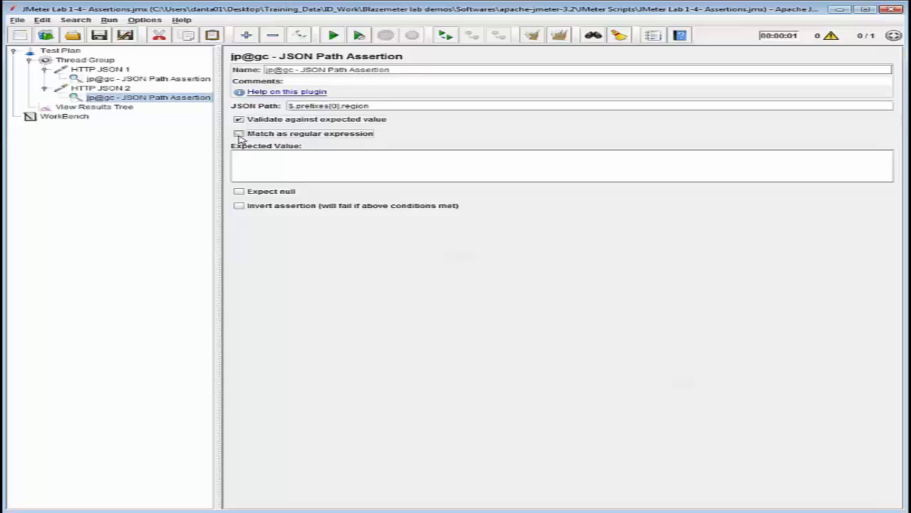
{"action": "left_click", "coordinate": [240, 157]}
{"action": "type", "text": "GLOBAL"}
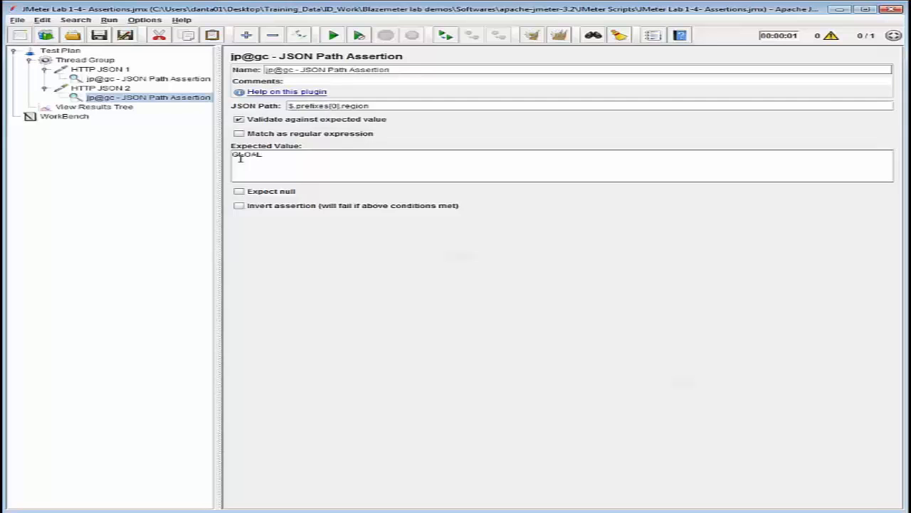
{"action": "key", "text": "BackSpace"}
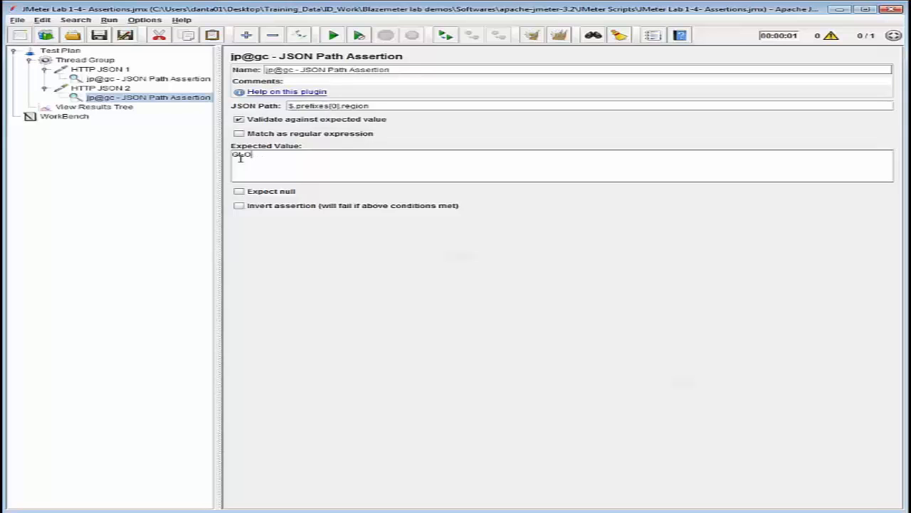
{"action": "type", "text": "AL"}
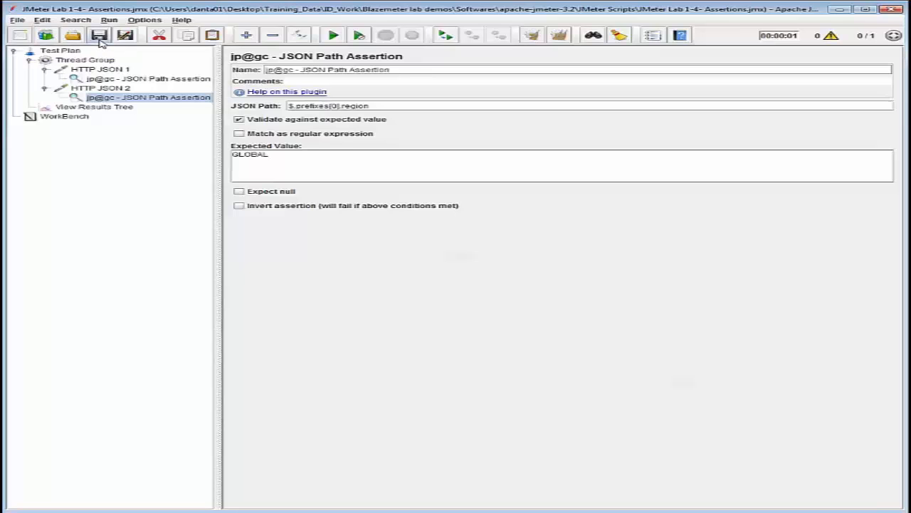
Clear the previous results from the View Results Tree and run the test again.
{"action": "left_click", "coordinate": [94, 107]}
{"action": "right_click", "coordinate": [111, 110]}
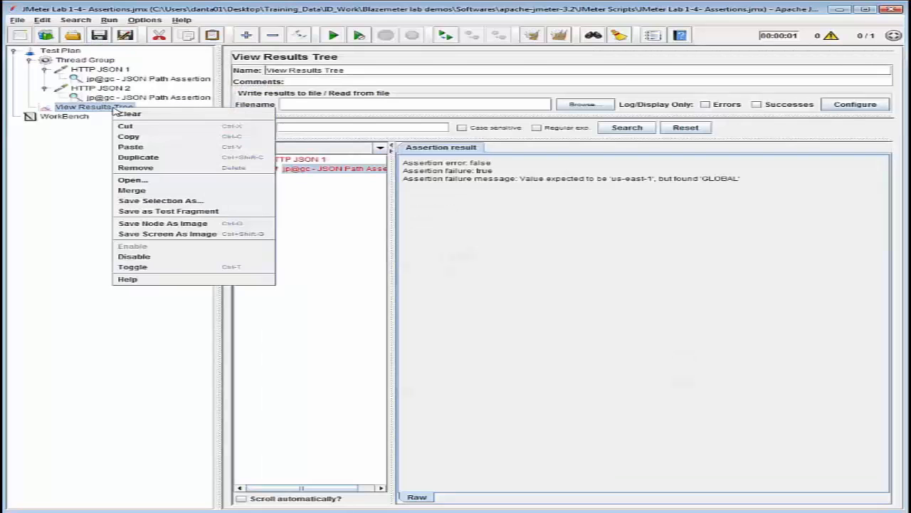
{"action": "left_click", "coordinate": [128, 113]}
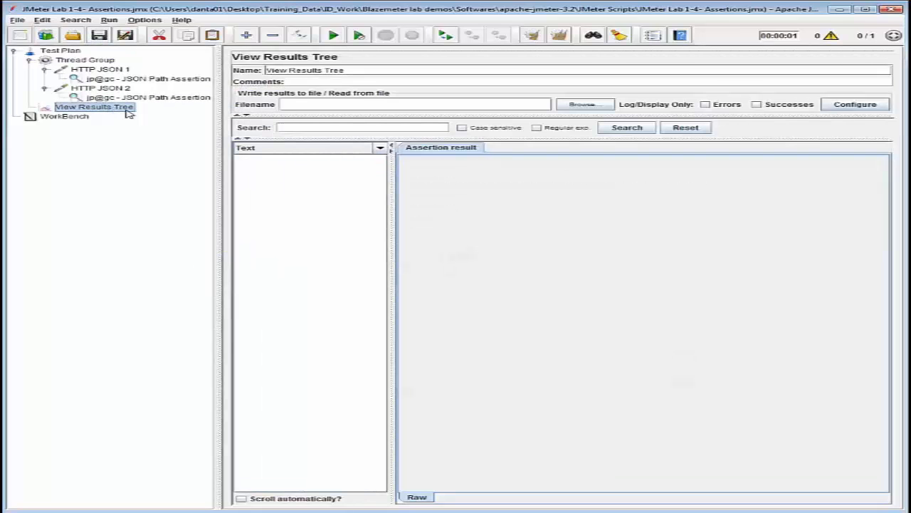
{"action": "left_click", "coordinate": [334, 36]}
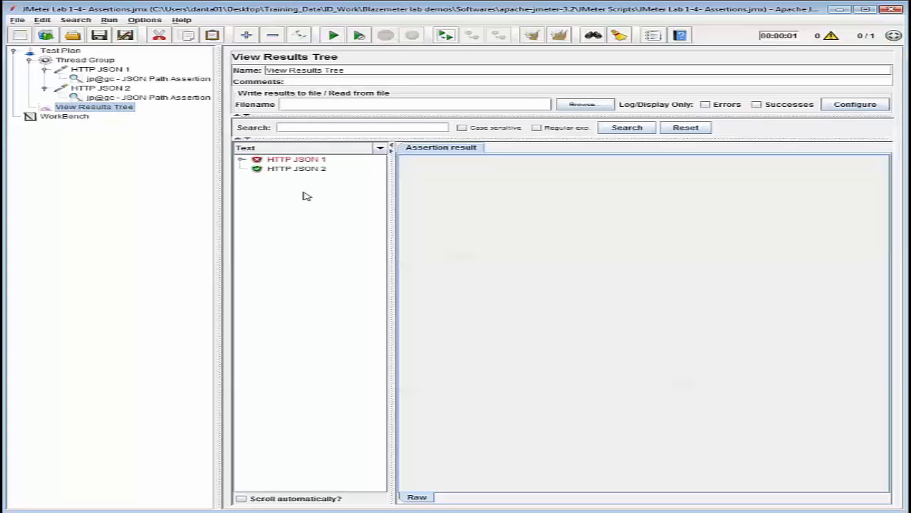
Display the response data of the HTTP JSON 2 sample and examine its first region entry.
{"action": "left_click", "coordinate": [308, 169]}
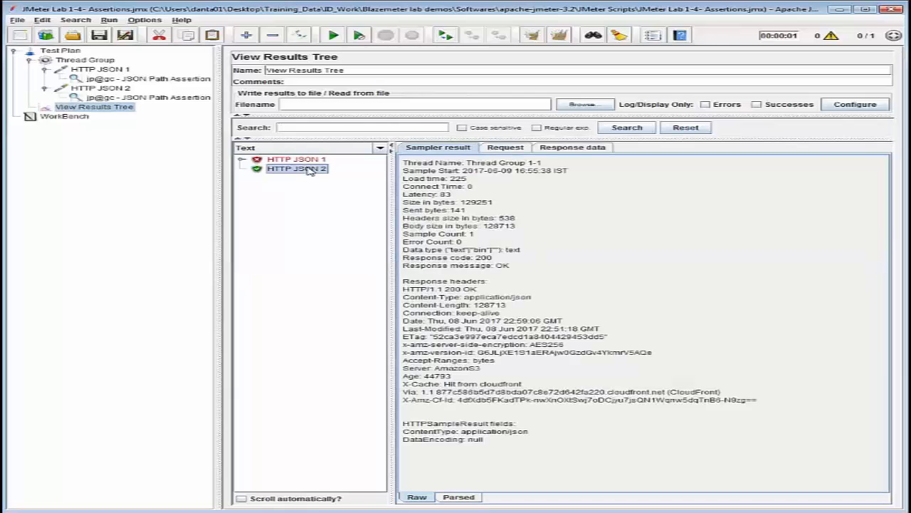
{"action": "left_click", "coordinate": [578, 149]}
{"action": "left_click_drag", "start_coordinate": [415, 206], "coordinate": [505, 211]}
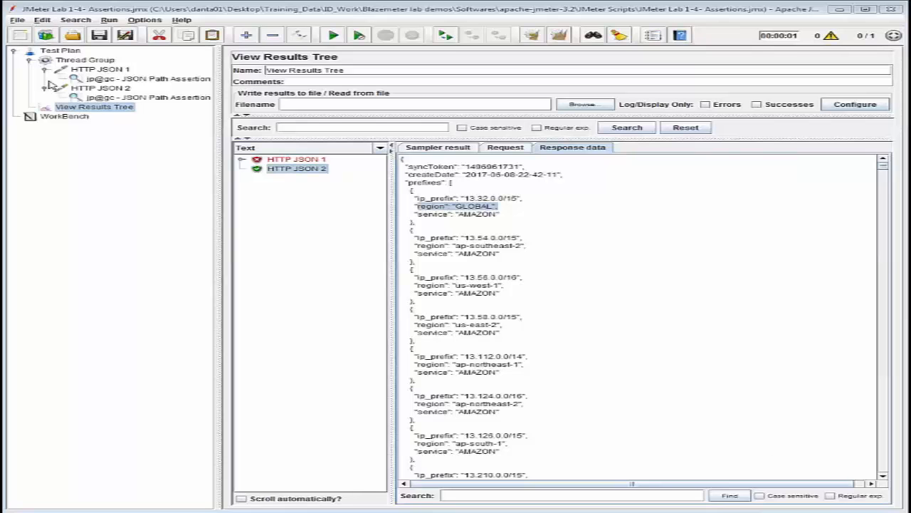
Duplicate the HTTP JSON 2 request and rename the copy HTTP Response 1.
{"action": "right_click", "coordinate": [105, 90]}
{"action": "left_click", "coordinate": [147, 148]}
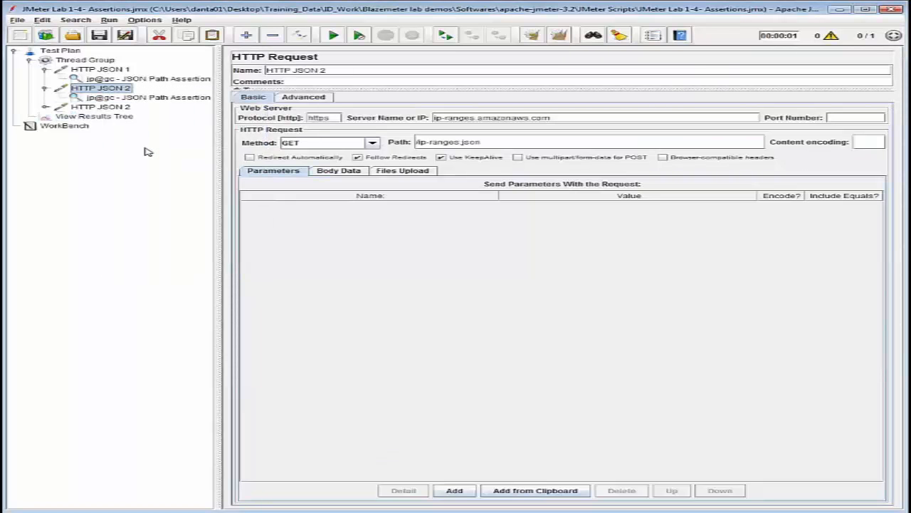
{"action": "left_click", "coordinate": [121, 108]}
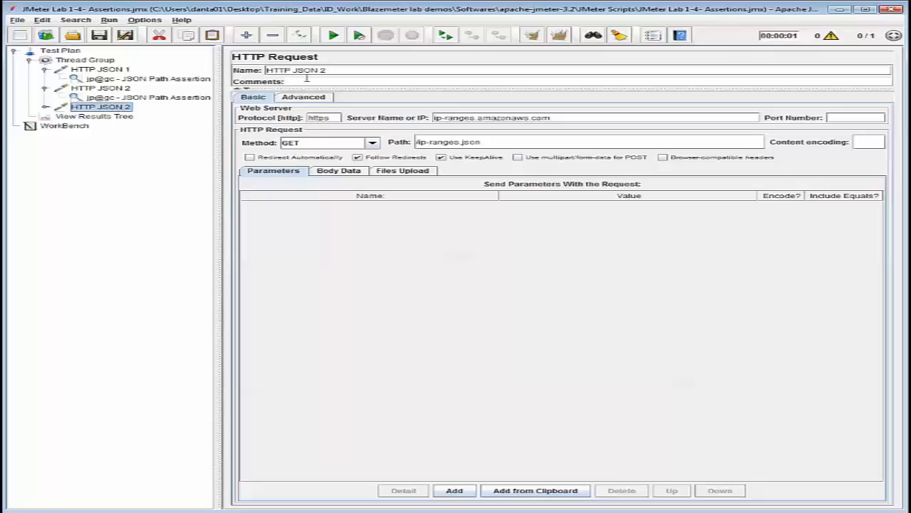
{"action": "left_click", "coordinate": [330, 70]}
{"action": "key", "text": "BackSpace"}
{"action": "key", "text": "BackSpace"}
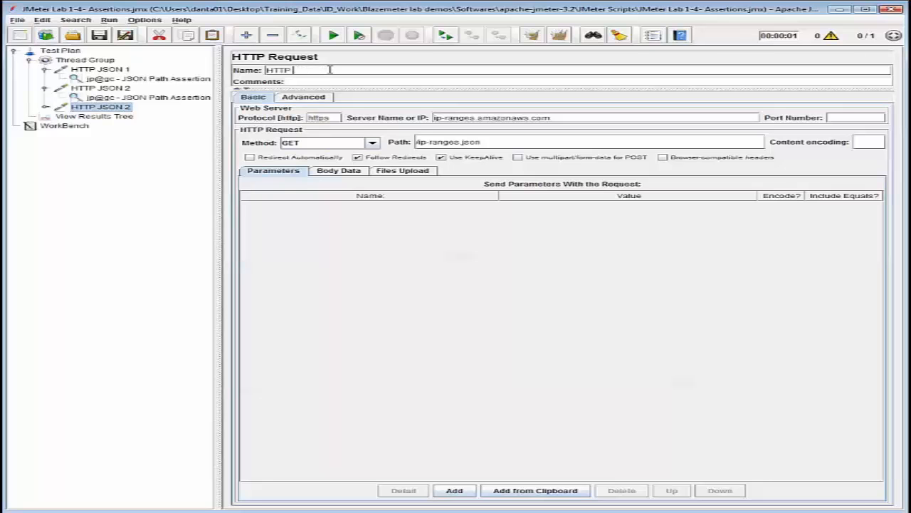
{"action": "type", "text": "Response 1"}
{"action": "left_click", "coordinate": [112, 98]}
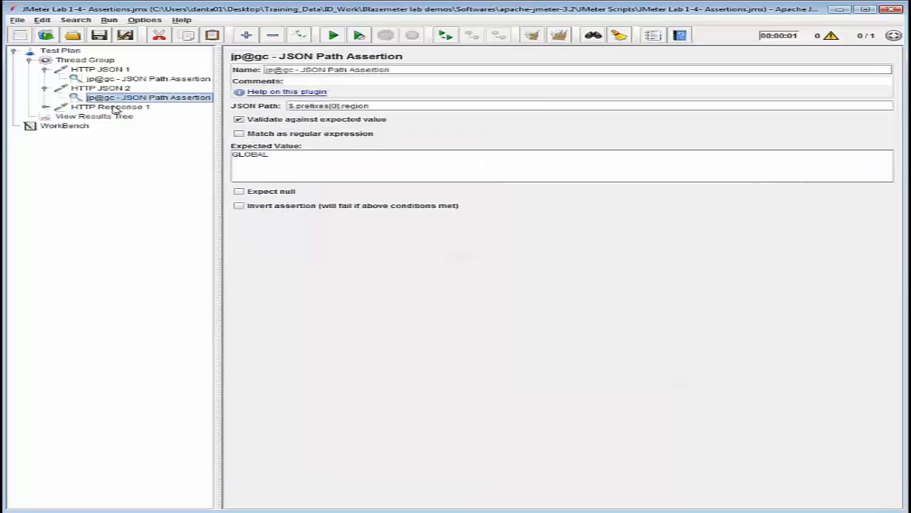
Remove the copied JSON Path Assertion from under HTTP Response 1.
{"action": "left_click", "coordinate": [114, 107]}
{"action": "left_click", "coordinate": [45, 107]}
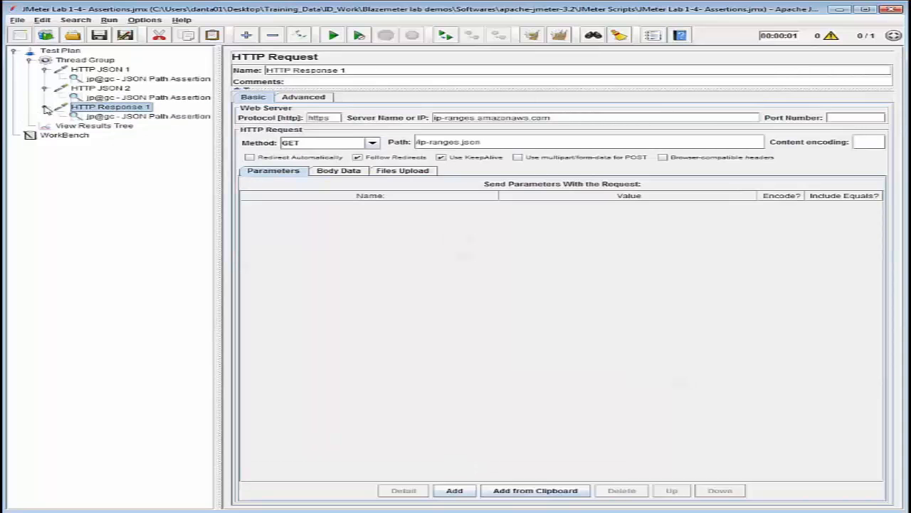
{"action": "left_click", "coordinate": [128, 118]}
{"action": "right_click", "coordinate": [126, 120]}
{"action": "left_click", "coordinate": [146, 167]}
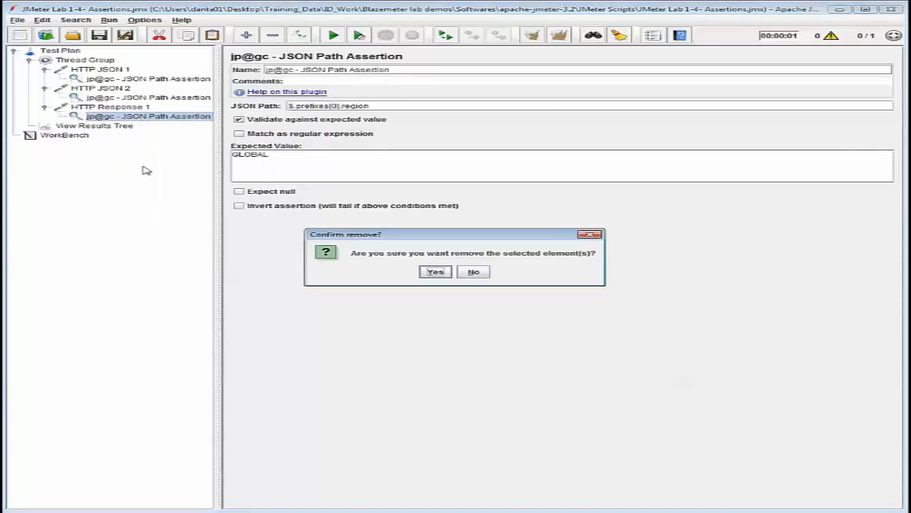
{"action": "left_click", "coordinate": [436, 274]}
Add a Response Assertion to HTTP Response 1 that checks the text response with the Contains rule for the pattern departure.
{"action": "right_click", "coordinate": [147, 109]}
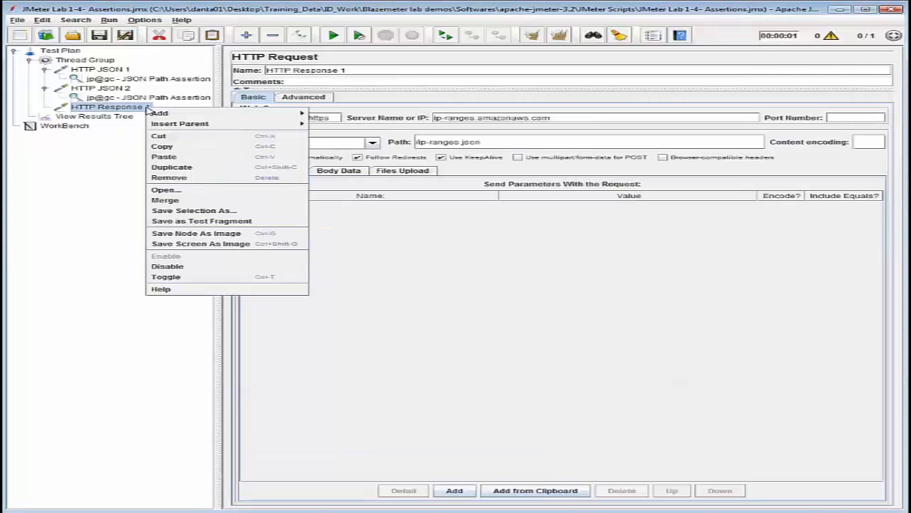
{"action": "mouse_move", "coordinate": [184, 114]}
{"action": "mouse_move", "coordinate": [338, 155]}
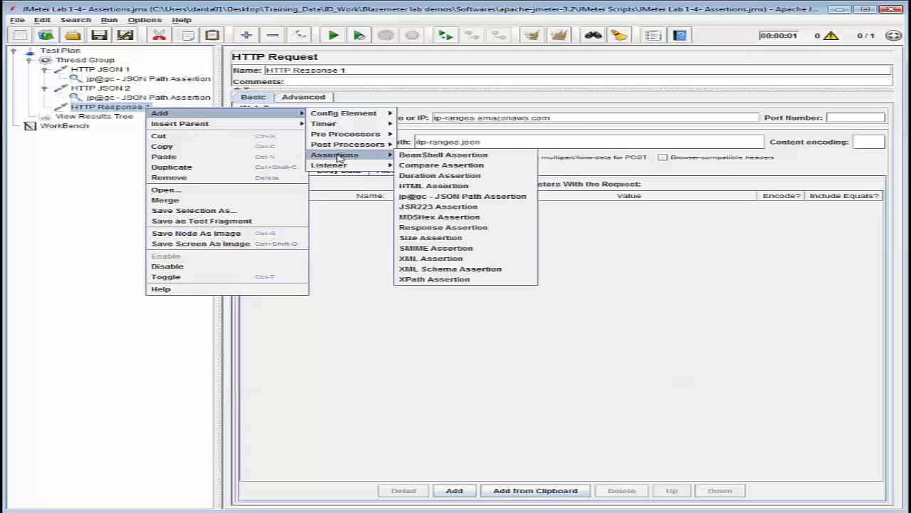
{"action": "left_click", "coordinate": [425, 228]}
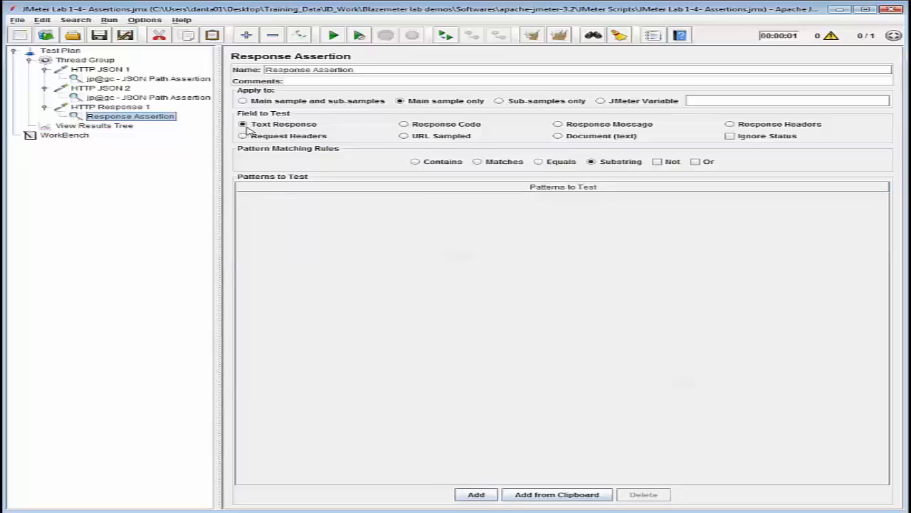
{"action": "left_click", "coordinate": [416, 163]}
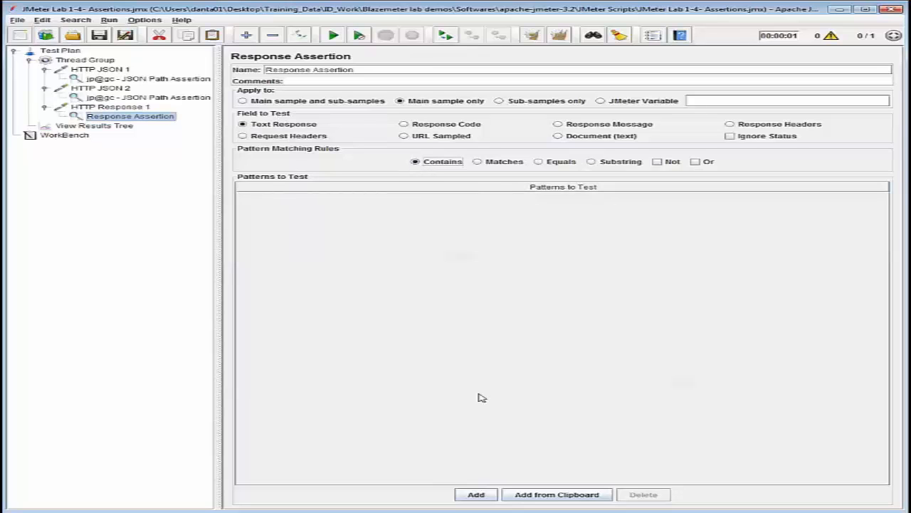
{"action": "left_click", "coordinate": [475, 494]}
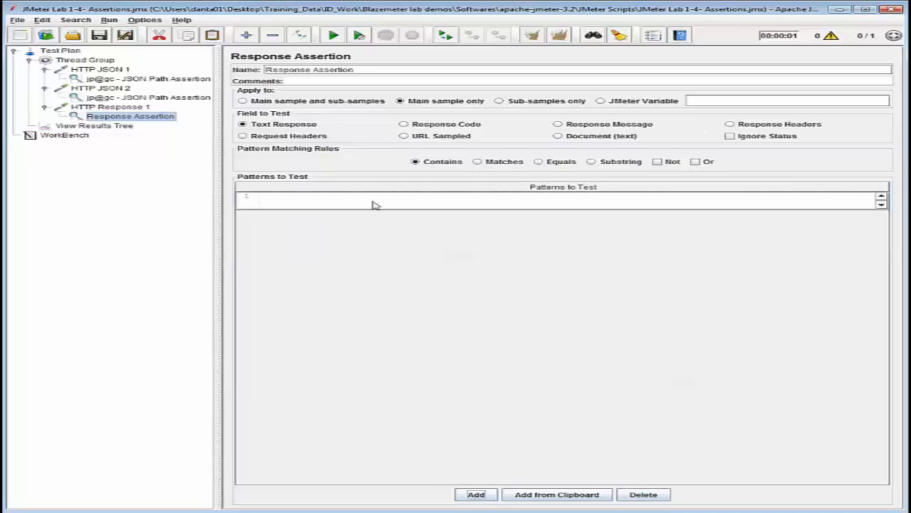
{"action": "left_click", "coordinate": [311, 205]}
{"action": "left_click", "coordinate": [309, 203]}
{"action": "type", "text": "depart"}
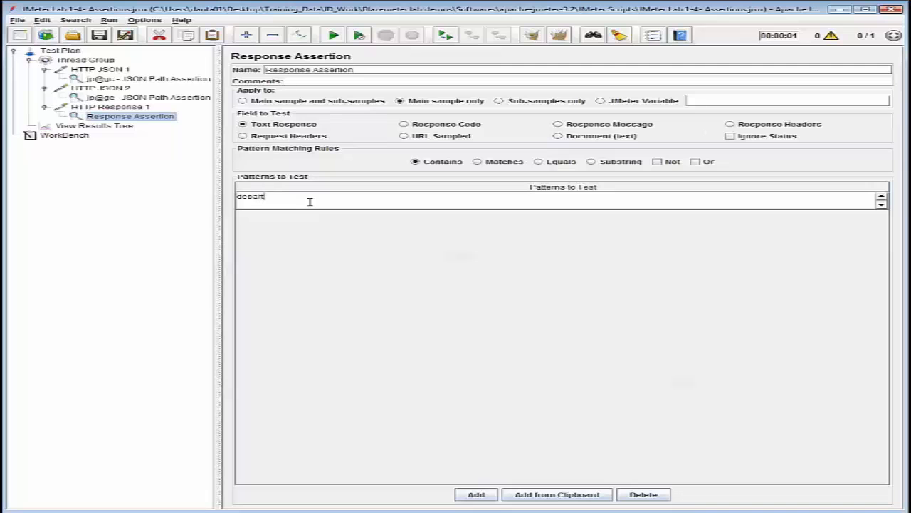
{"action": "type", "text": "ure"}
Add a second Response Assertion to HTTP Response 1 using the Contains rule with the pattern apache, and save the test plan.
{"action": "left_click", "coordinate": [136, 109]}
{"action": "right_click", "coordinate": [136, 109]}
{"action": "mouse_move", "coordinate": [164, 115]}
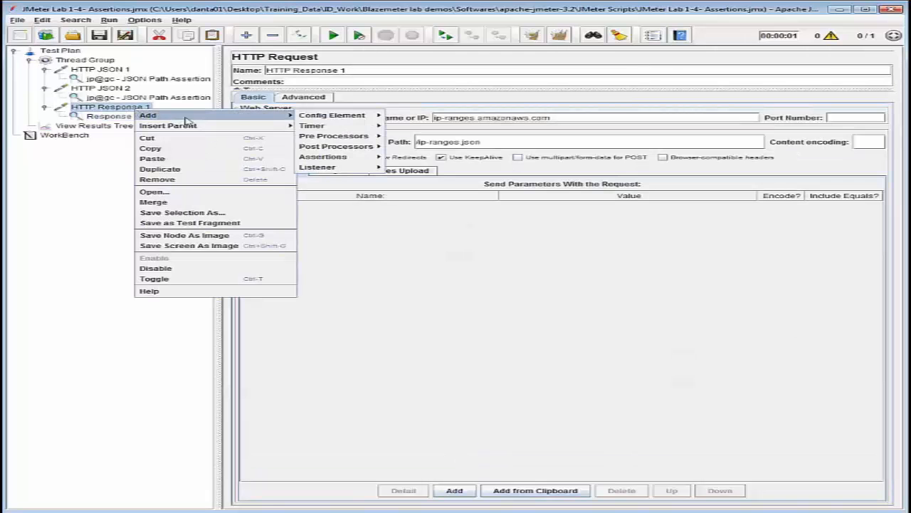
{"action": "mouse_move", "coordinate": [339, 158]}
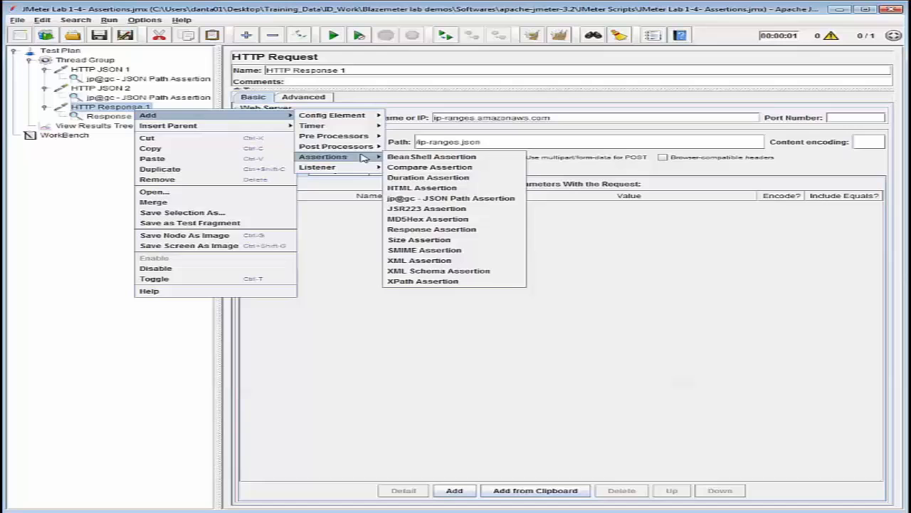
{"action": "left_click", "coordinate": [435, 229]}
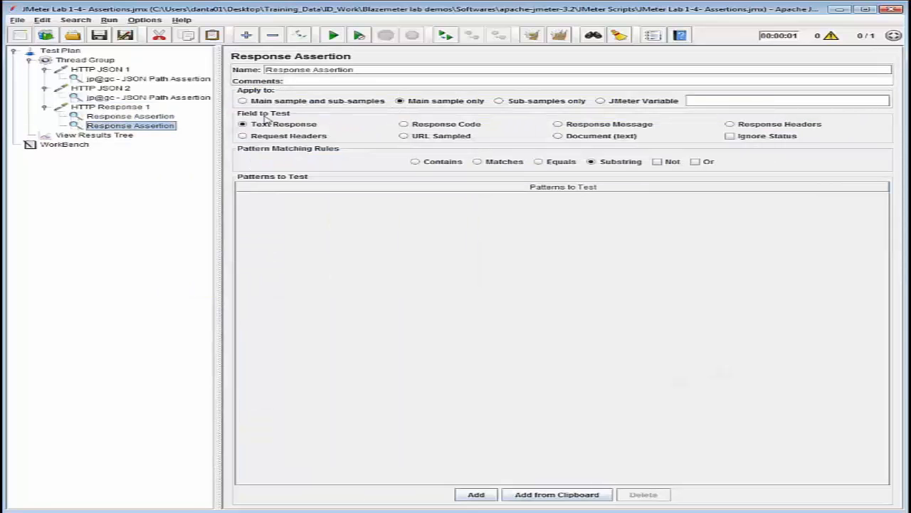
{"action": "left_click", "coordinate": [416, 162]}
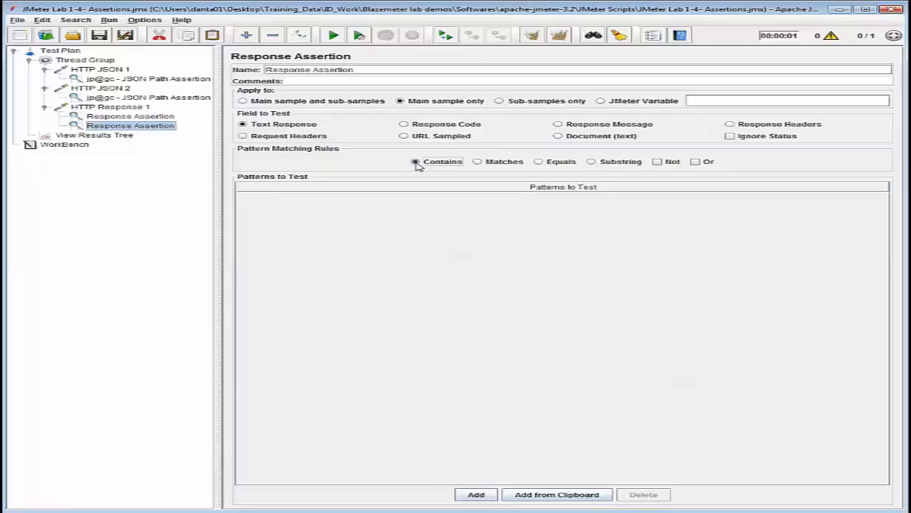
{"action": "left_click", "coordinate": [475, 494]}
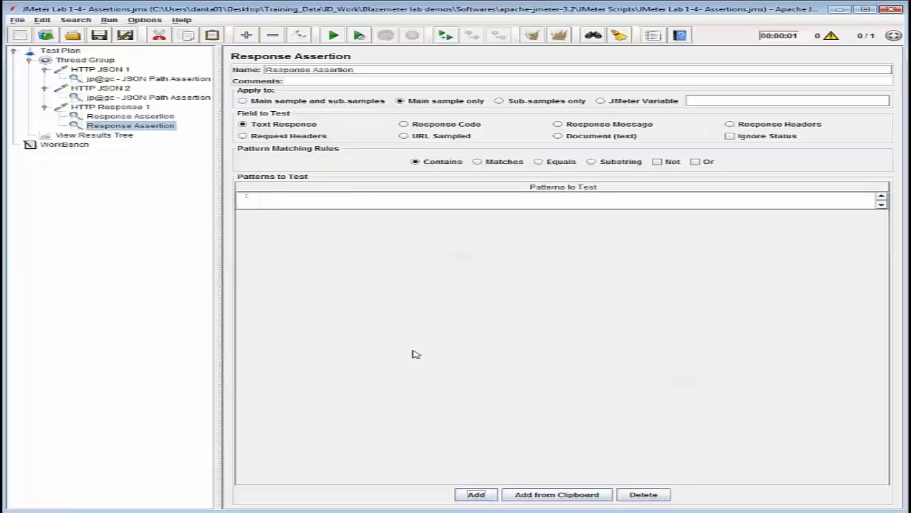
{"action": "double_click", "coordinate": [345, 197]}
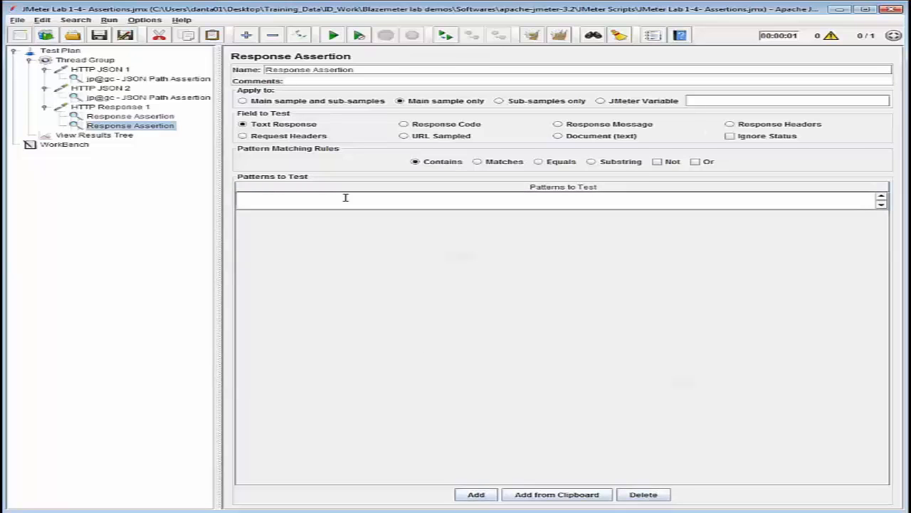
{"action": "type", "text": "apache"}
{"action": "left_click", "coordinate": [100, 37]}
Clear the old results from the View Results Tree and rerun the test.
{"action": "left_click", "coordinate": [94, 135]}
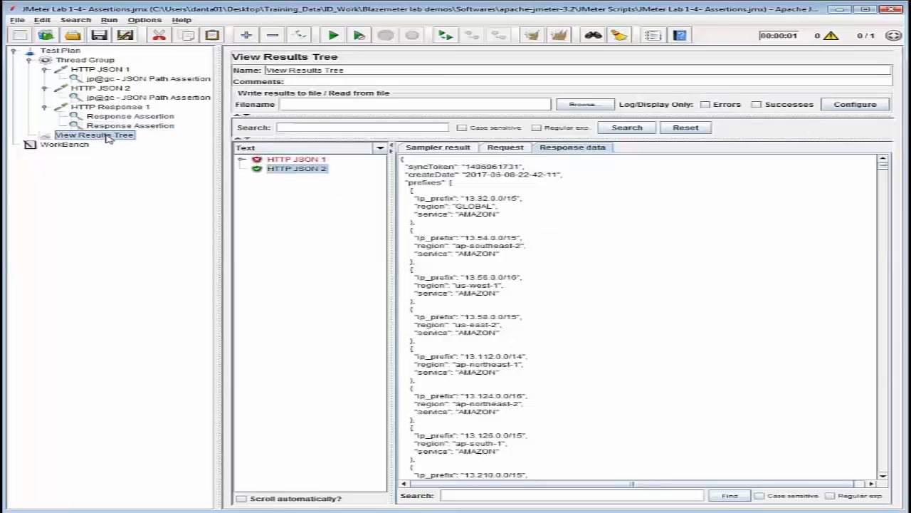
{"action": "right_click", "coordinate": [107, 136]}
{"action": "left_click", "coordinate": [117, 141]}
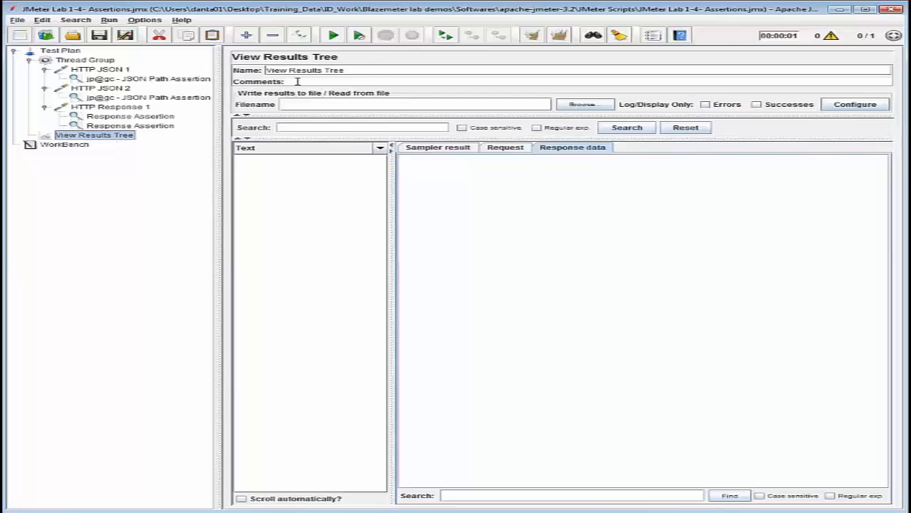
{"action": "left_click", "coordinate": [334, 37]}
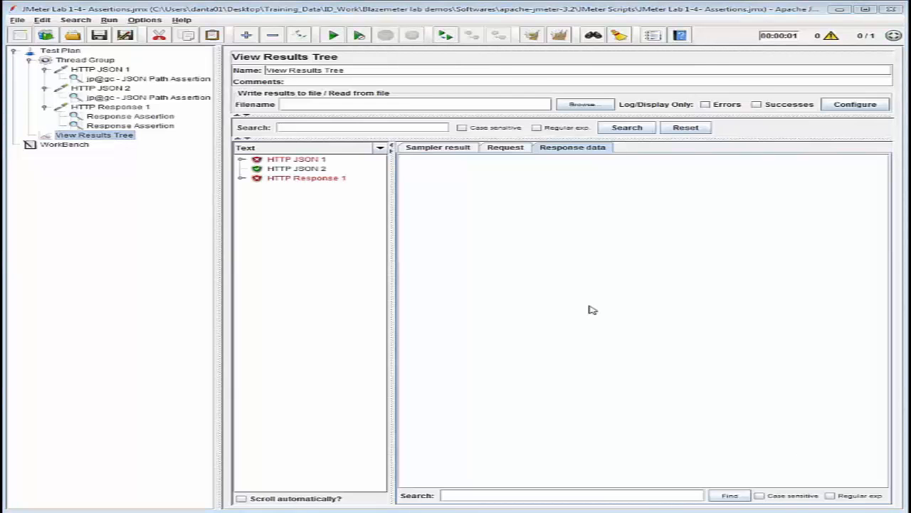
Examine the HTTP Response 1 sample's response data and the results of both its Response Assertions.
{"action": "left_click", "coordinate": [324, 180]}
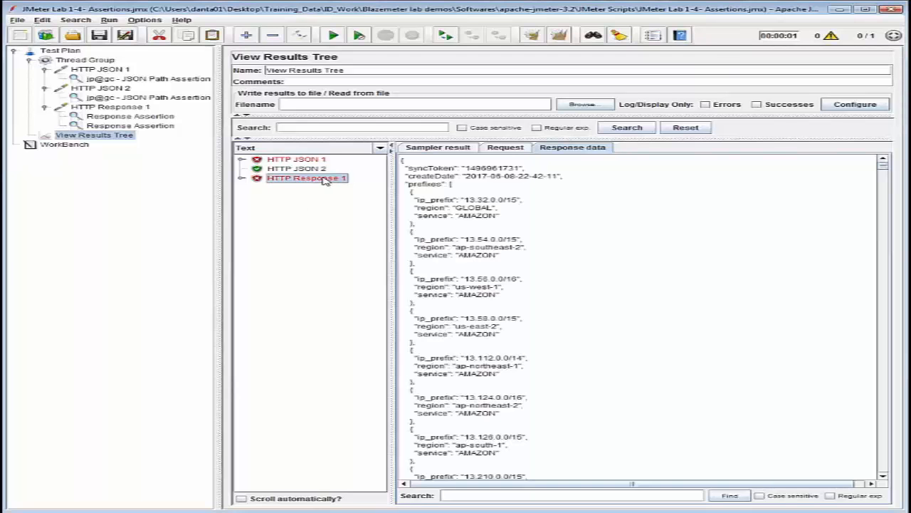
{"action": "left_click", "coordinate": [242, 179]}
{"action": "left_click", "coordinate": [309, 189]}
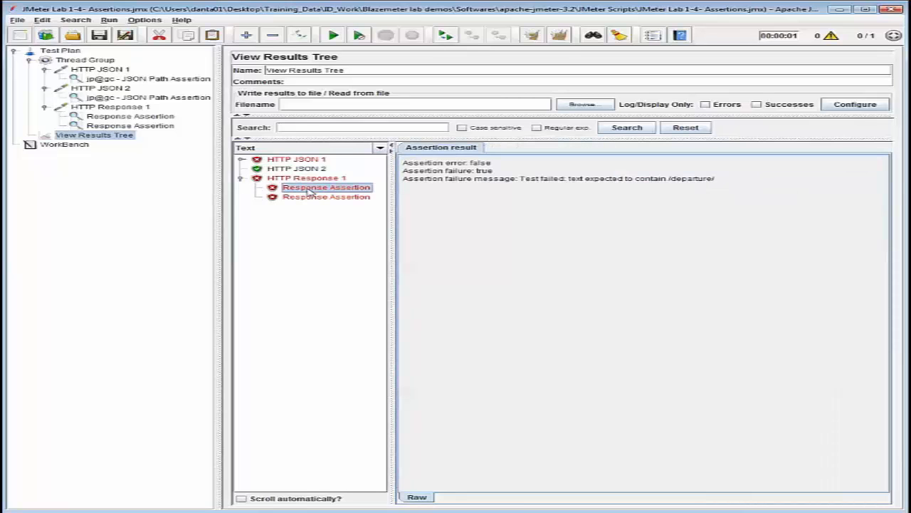
{"action": "left_click", "coordinate": [311, 198]}
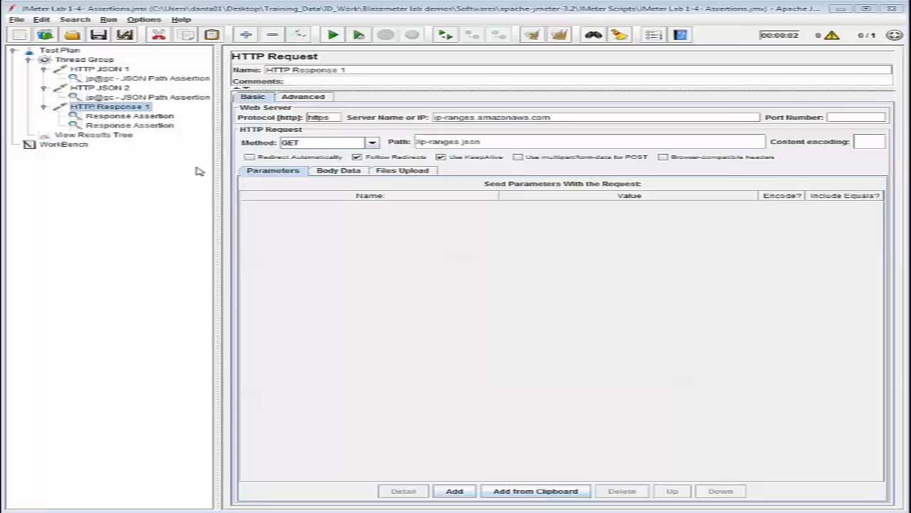
Duplicate the HTTP Response 1 request with its assertions and rename the copy HTTP Response 2.
{"action": "right_click", "coordinate": [146, 107]}
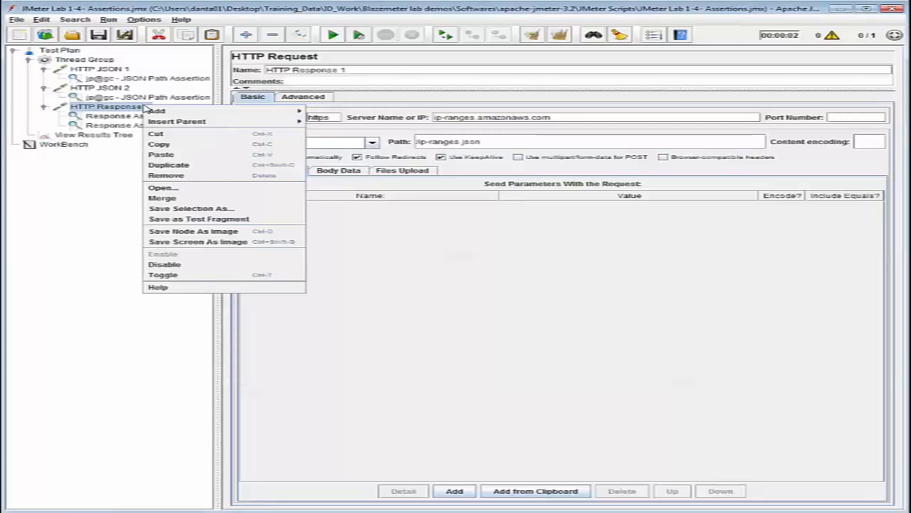
{"action": "left_click", "coordinate": [171, 167]}
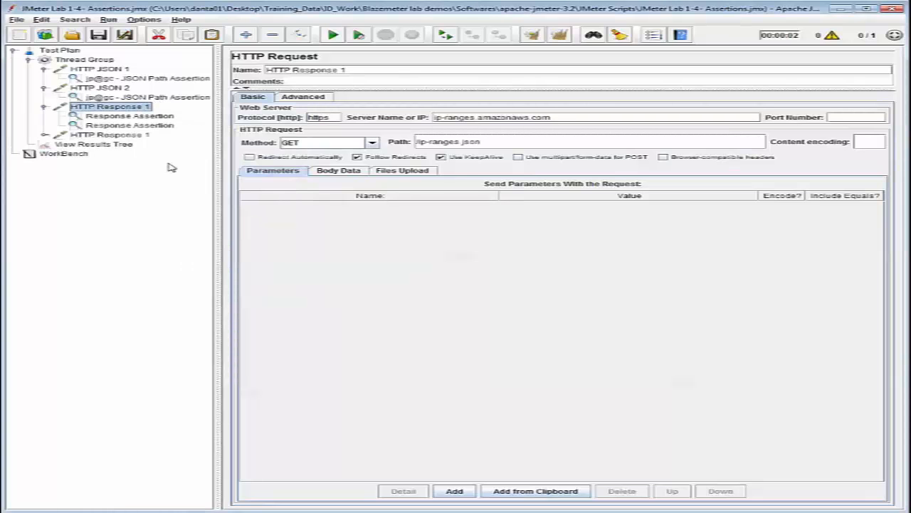
{"action": "left_click", "coordinate": [141, 135]}
{"action": "left_click", "coordinate": [354, 70]}
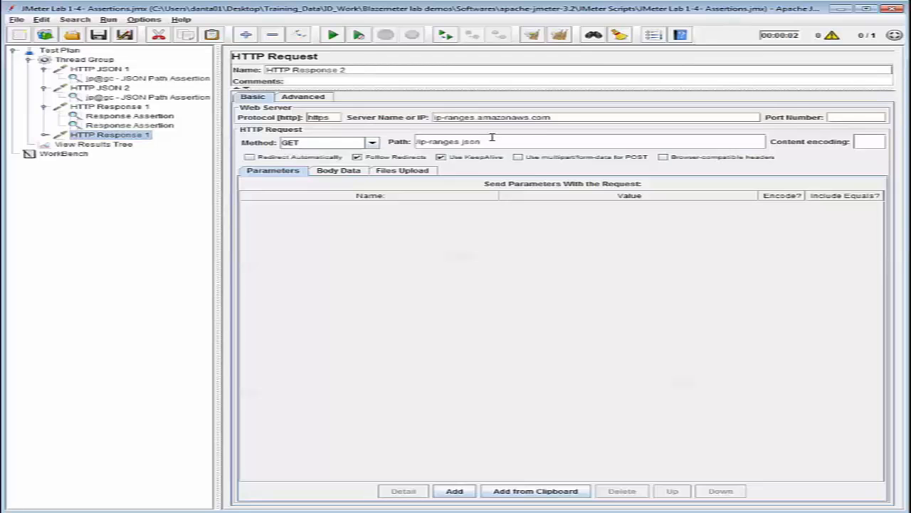
Set the path of the HTTP Response 2 request to /nothinghere.html.
{"action": "left_click_drag", "start_coordinate": [492, 143], "coordinate": [391, 145]}
{"action": "key", "text": "BackSpace"}
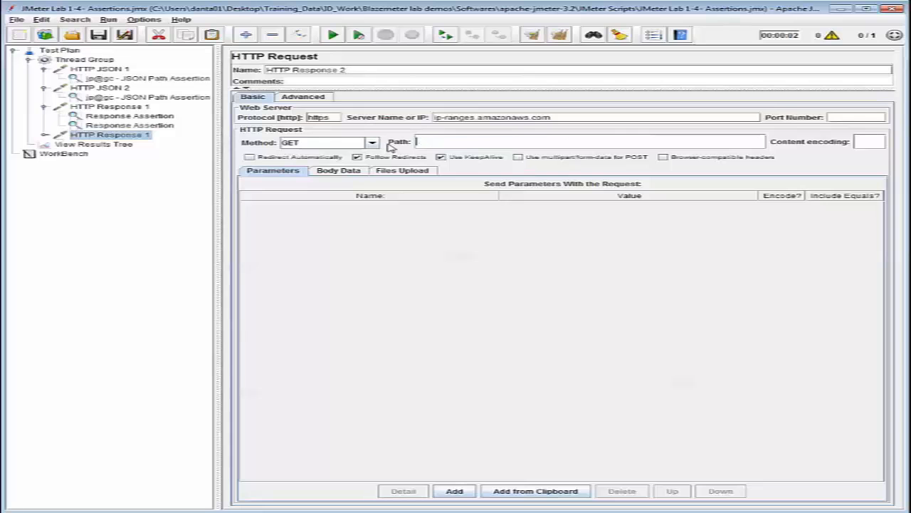
{"action": "type", "text": "/nothinghere.html"}
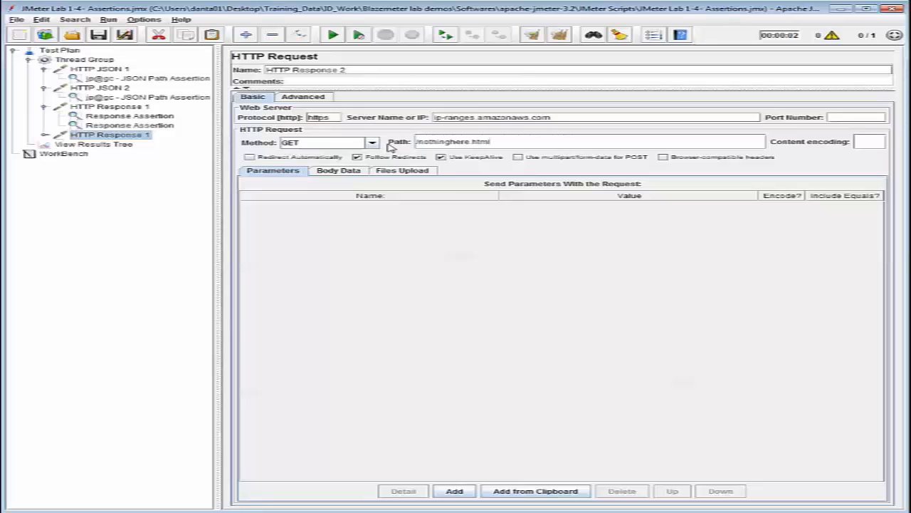
Configure HTTP Response 2's first Response Assertion to test the Response Code with Ignore Status, the Matches rule and the pattern 403.
{"action": "left_click", "coordinate": [44, 135]}
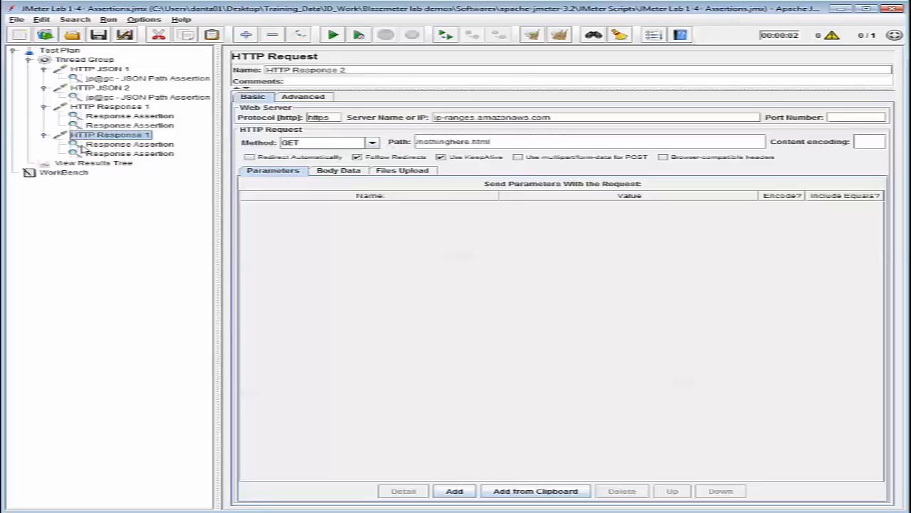
{"action": "left_click", "coordinate": [115, 146]}
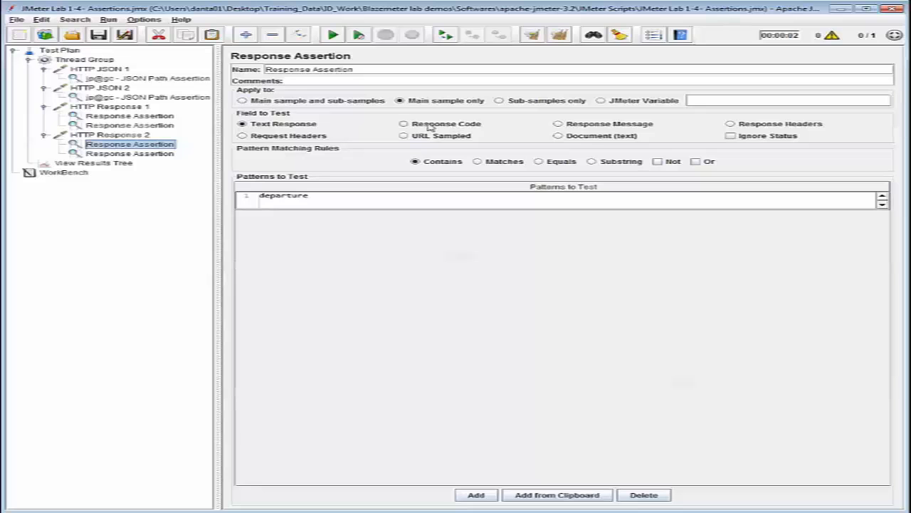
{"action": "left_click", "coordinate": [404, 124]}
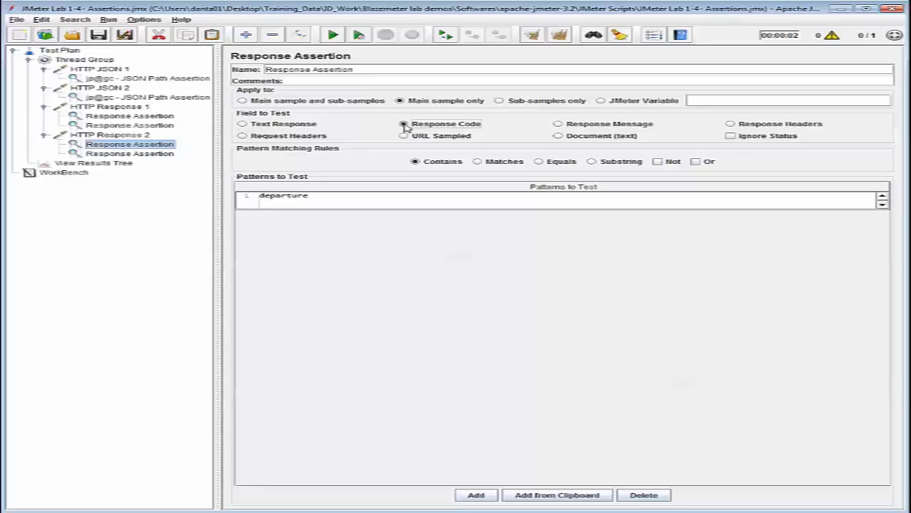
{"action": "left_click", "coordinate": [729, 137]}
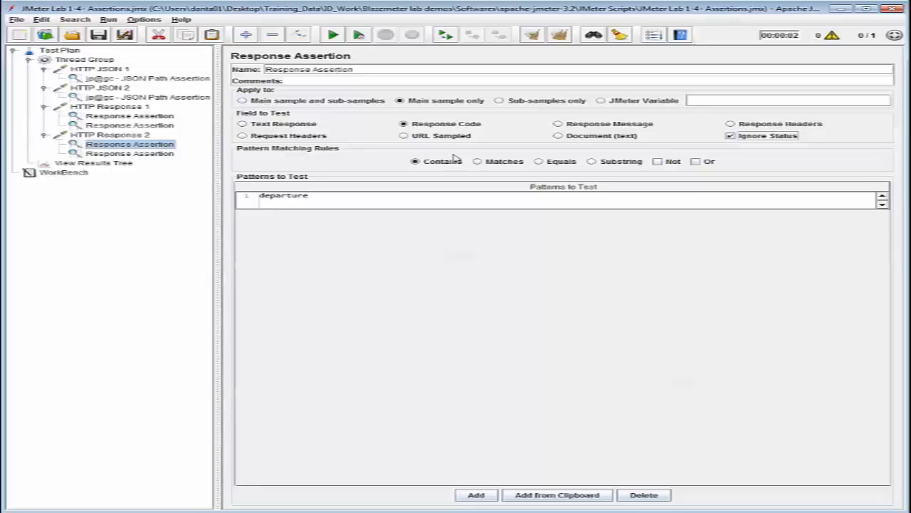
{"action": "left_click", "coordinate": [478, 162]}
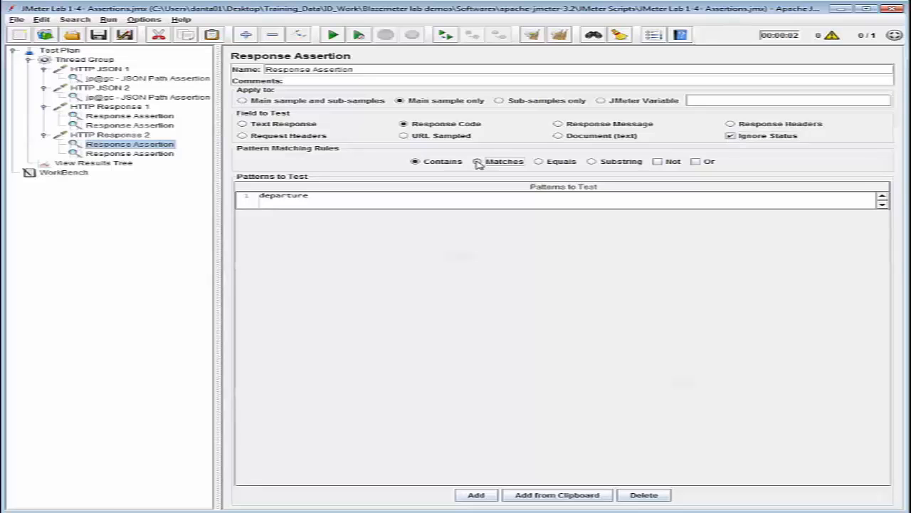
{"action": "left_click", "coordinate": [421, 197]}
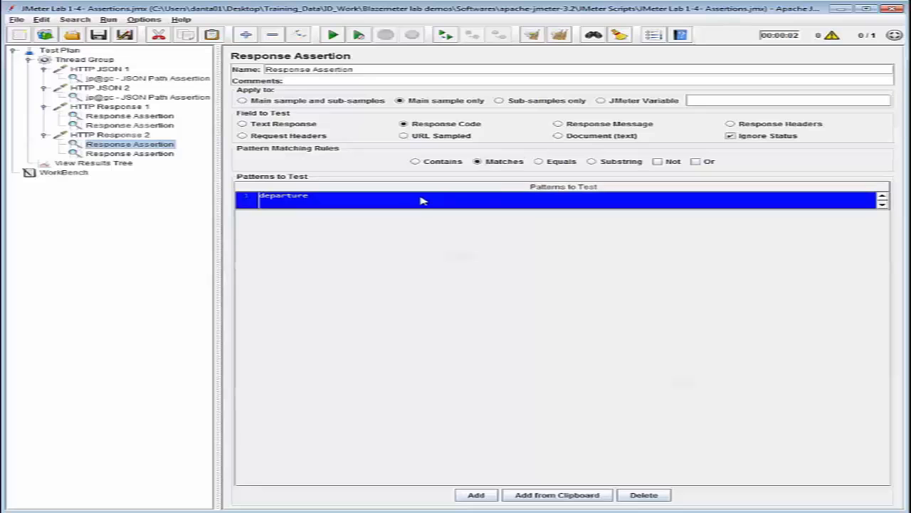
{"action": "left_click", "coordinate": [421, 197]}
{"action": "key", "text": "ctrl+a"}
{"action": "type", "text": "4"}
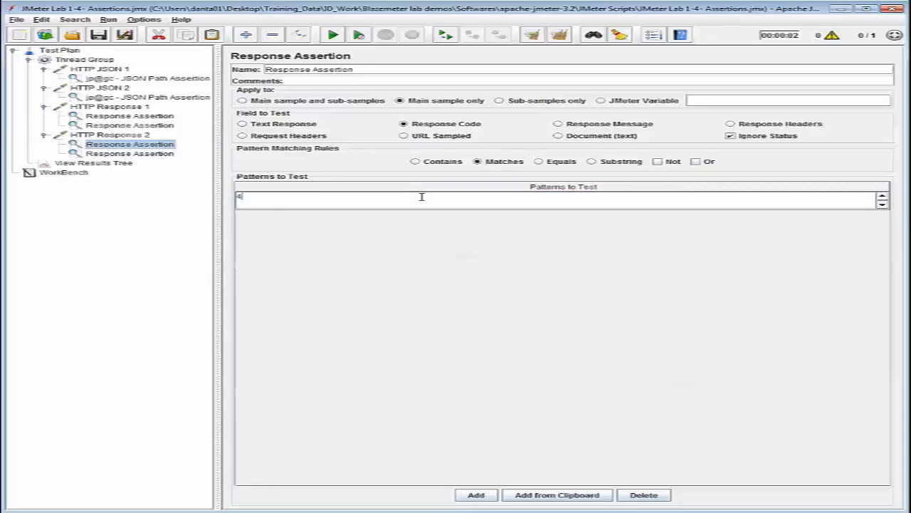
{"action": "type", "text": "03"}
Remove the Response Assertion with the apache pattern from under HTTP Response 2.
{"action": "left_click", "coordinate": [140, 153]}
{"action": "right_click", "coordinate": [141, 154]}
{"action": "left_click", "coordinate": [163, 203]}
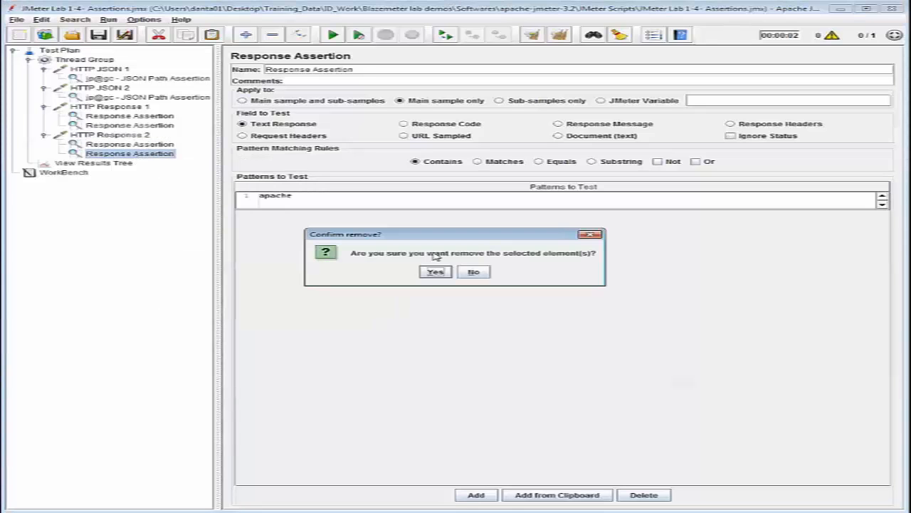
{"action": "left_click", "coordinate": [434, 271]}
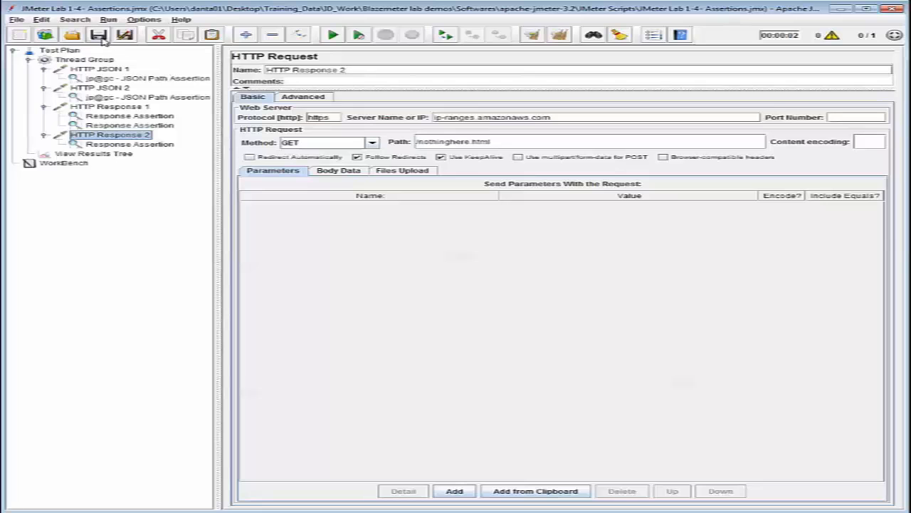
Run the test from the View Results Tree and display the response data of the HTTP Response 2 sample.
{"action": "left_click", "coordinate": [118, 155]}
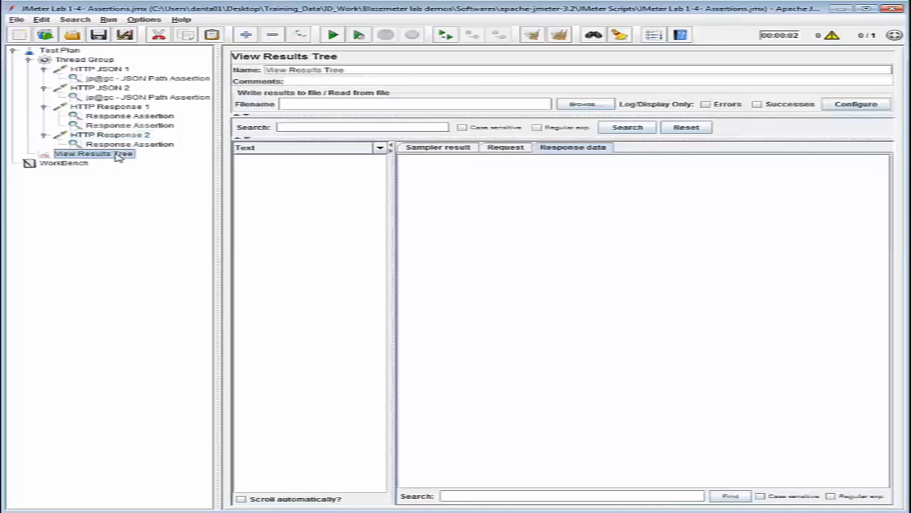
{"action": "left_click", "coordinate": [332, 35]}
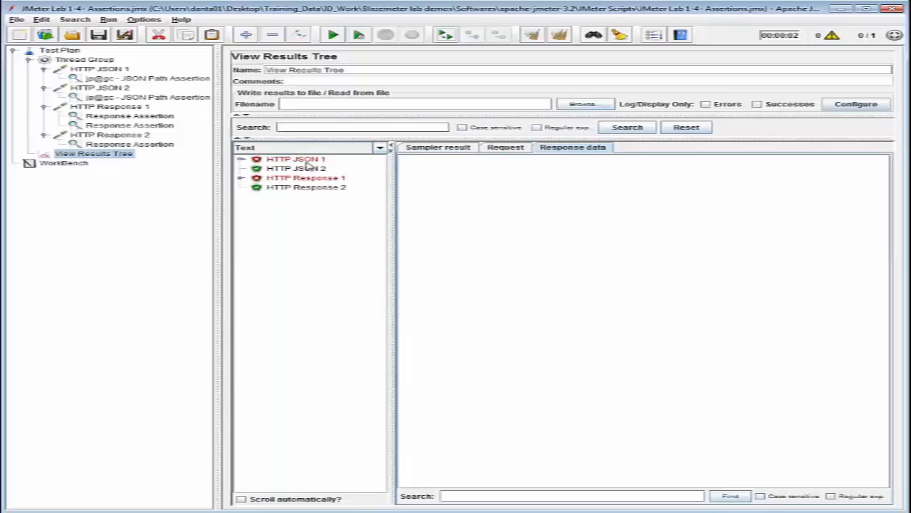
{"action": "left_click", "coordinate": [296, 189]}
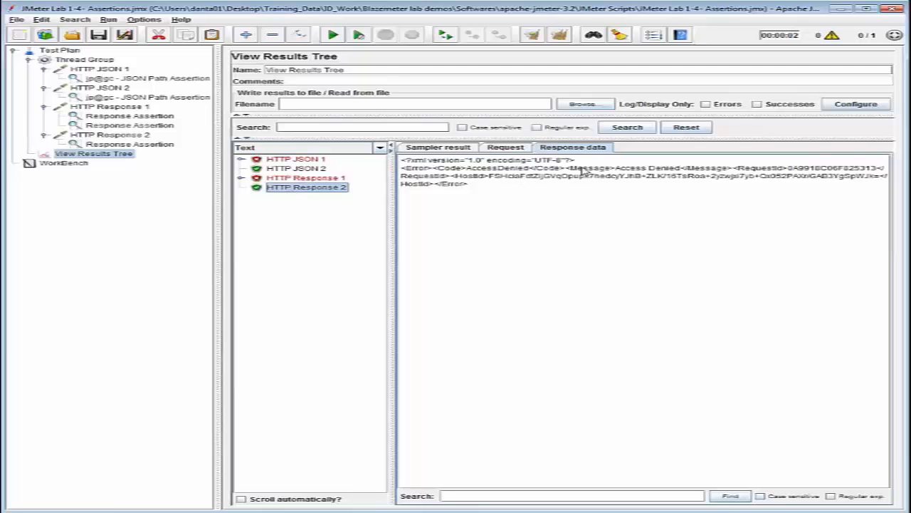
Examine the error message in HTTP Response 2's response data and the response code in its sampler result.
{"action": "left_click_drag", "start_coordinate": [616, 172], "coordinate": [680, 174]}
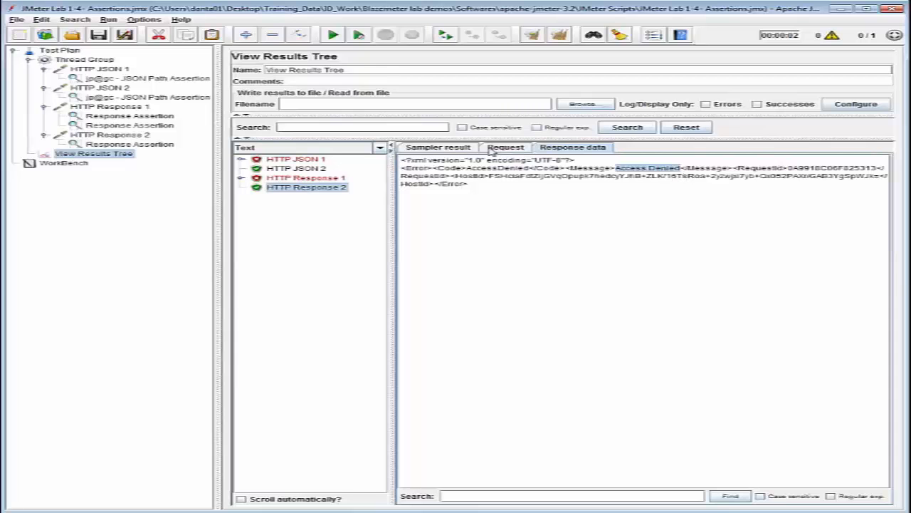
{"action": "left_click", "coordinate": [453, 149]}
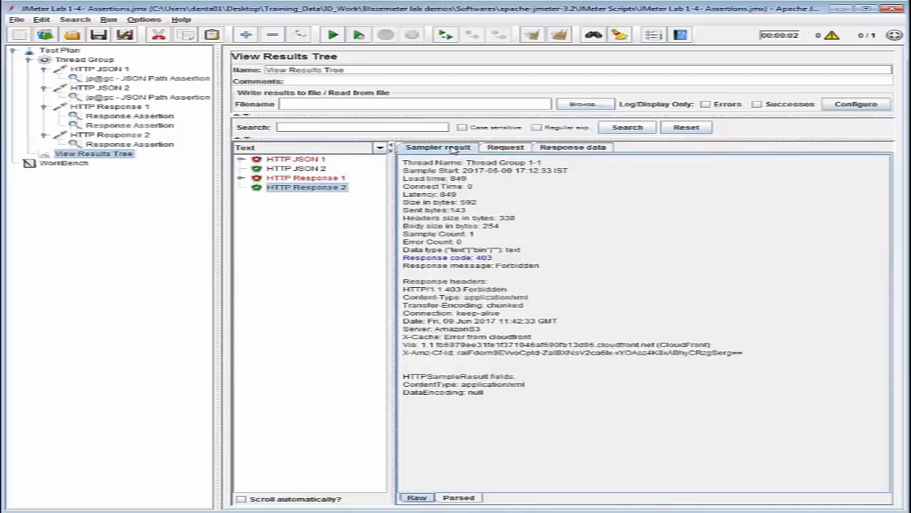
{"action": "left_click_drag", "start_coordinate": [403, 258], "coordinate": [493, 259]}
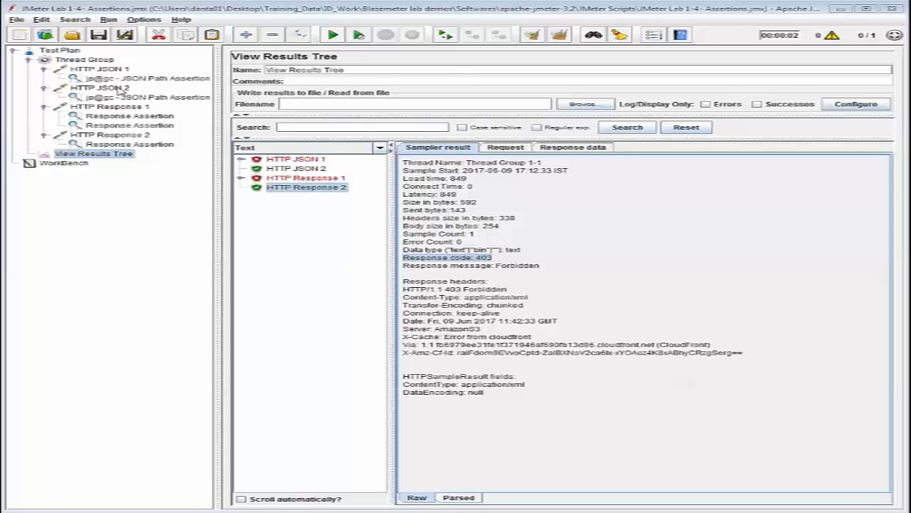
Add a jp@gc - Dummy Sampler to the Thread Group.
{"action": "left_click", "coordinate": [90, 61]}
{"action": "right_click", "coordinate": [90, 62]}
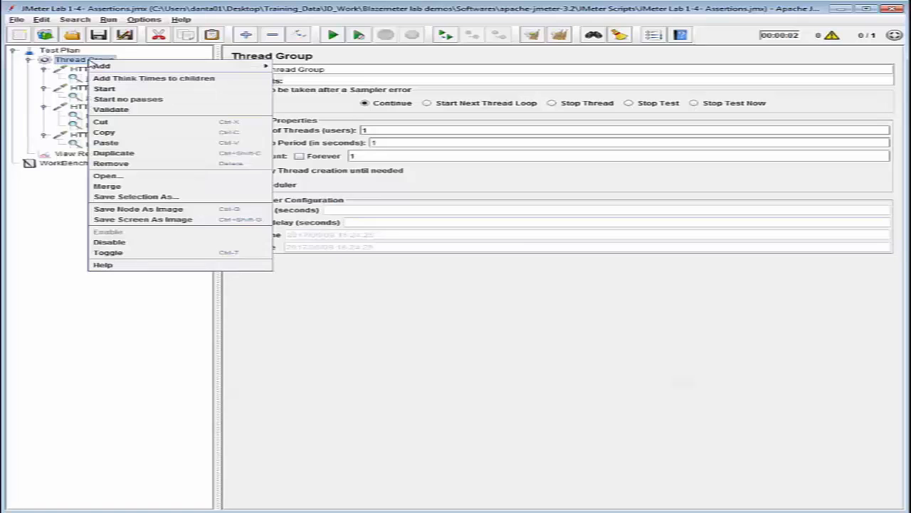
{"action": "mouse_move", "coordinate": [216, 66]}
{"action": "mouse_move", "coordinate": [306, 108]}
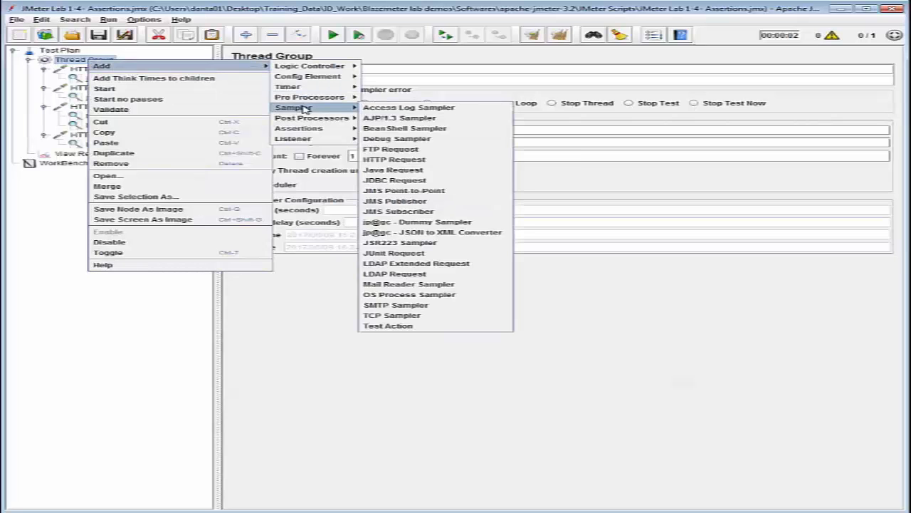
{"action": "left_click", "coordinate": [413, 222]}
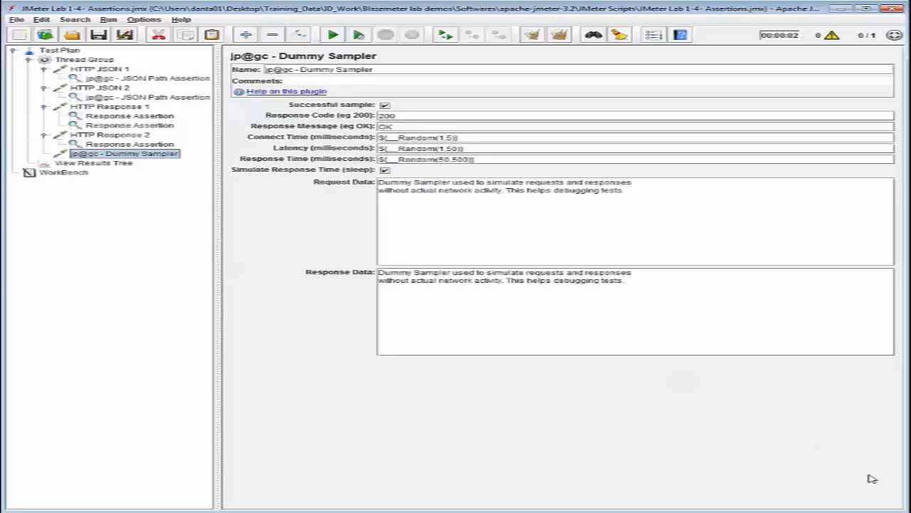
Set the Dummy Sampler's response time to 1000 milliseconds.
{"action": "left_click_drag", "start_coordinate": [483, 159], "coordinate": [381, 157]}
{"action": "key", "text": "BackSpace"}
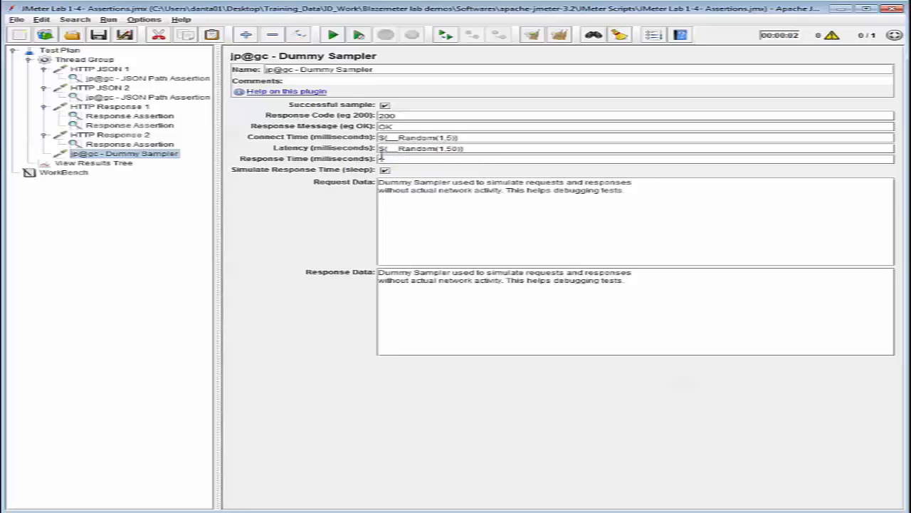
{"action": "type", "text": "1000"}
Add a Duration Assertion under the Dummy Sampler and set its duration to 1200 milliseconds.
{"action": "right_click", "coordinate": [169, 159]}
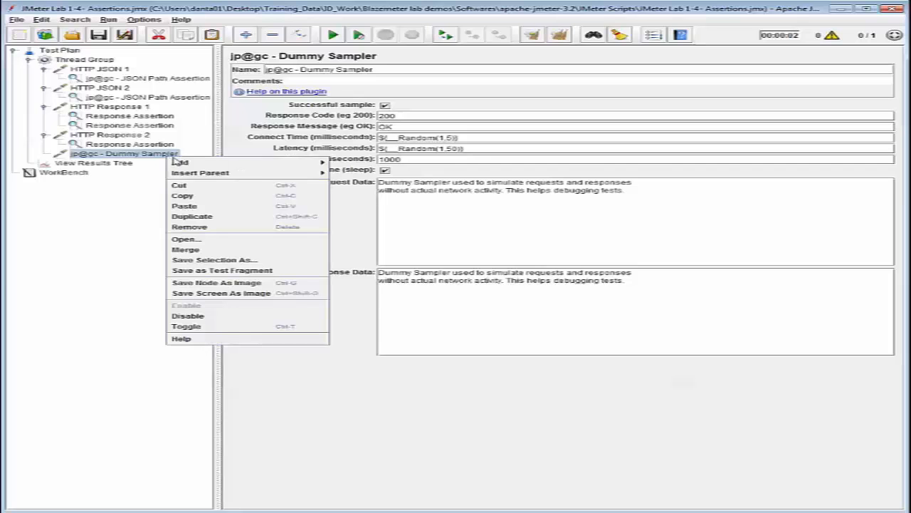
{"action": "mouse_move", "coordinate": [203, 164]}
{"action": "mouse_move", "coordinate": [356, 205]}
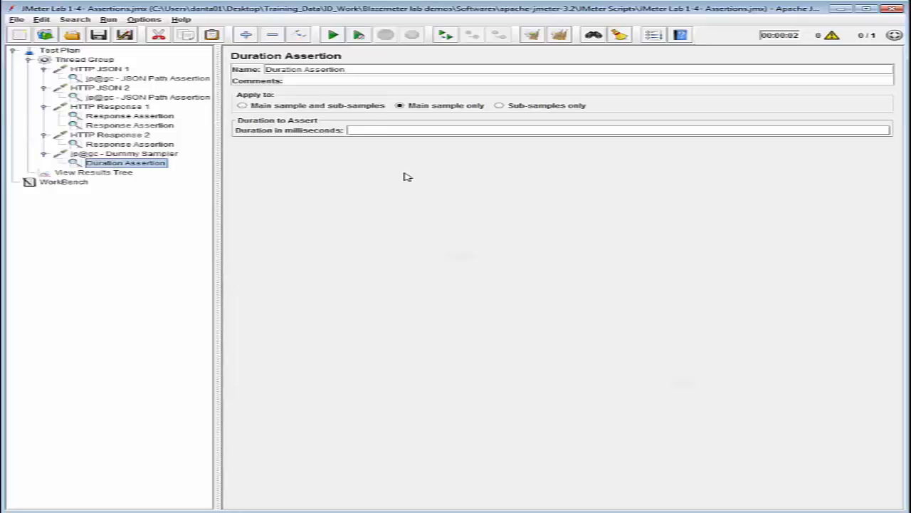
{"action": "left_click", "coordinate": [370, 130]}
{"action": "type", "text": "1200"}
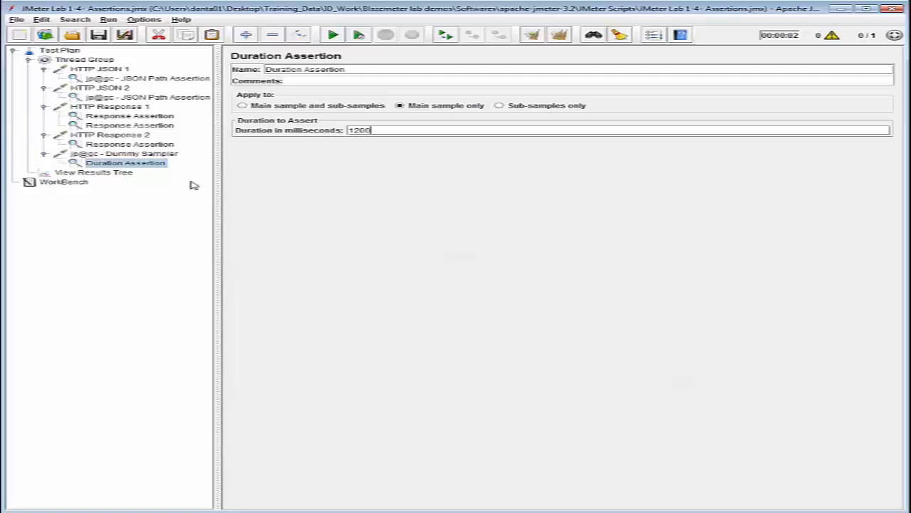
Clear the previous results from the View Results Tree and run the test again.
{"action": "left_click", "coordinate": [122, 176]}
{"action": "right_click", "coordinate": [122, 176]}
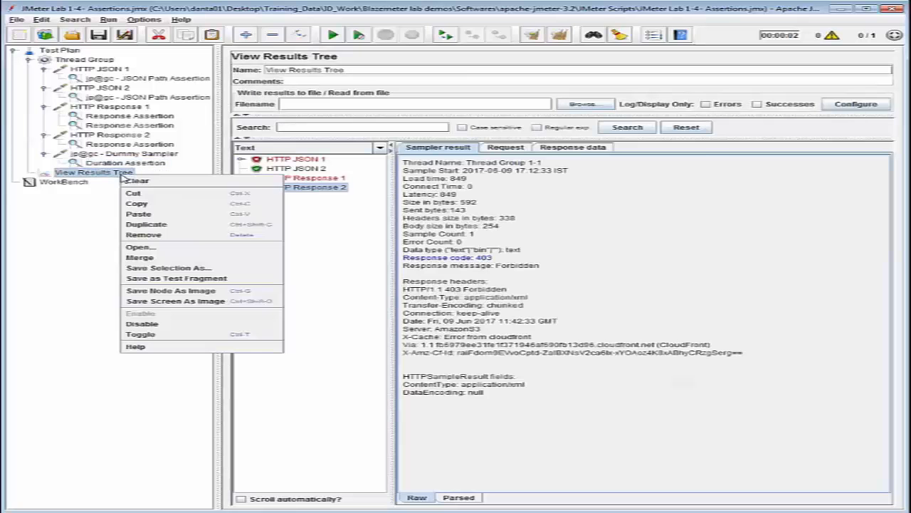
{"action": "left_click", "coordinate": [135, 181]}
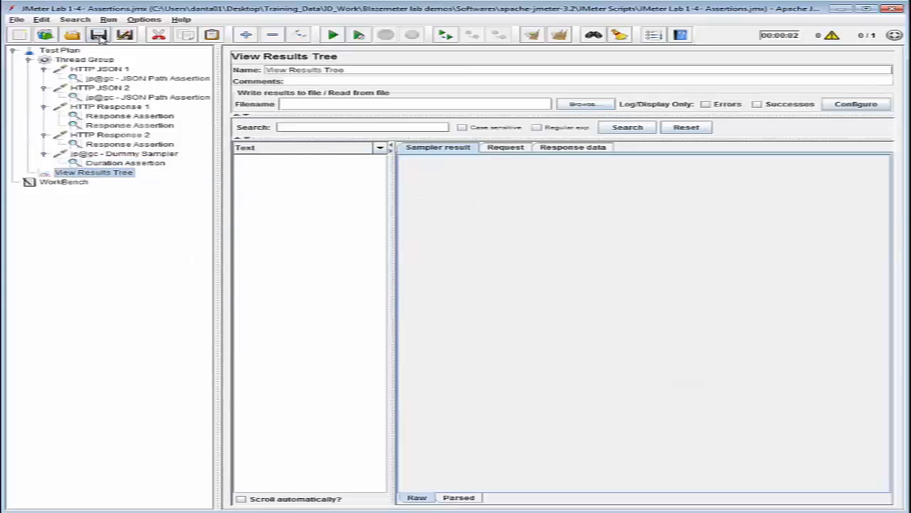
{"action": "left_click", "coordinate": [333, 35]}
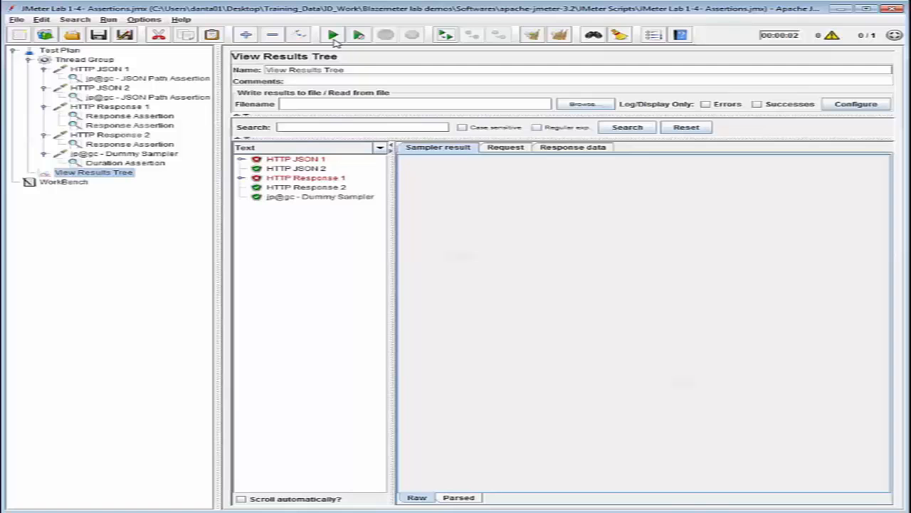
Examine the Dummy Sampler's sampler result and response data in the View Results Tree.
{"action": "left_click", "coordinate": [346, 202]}
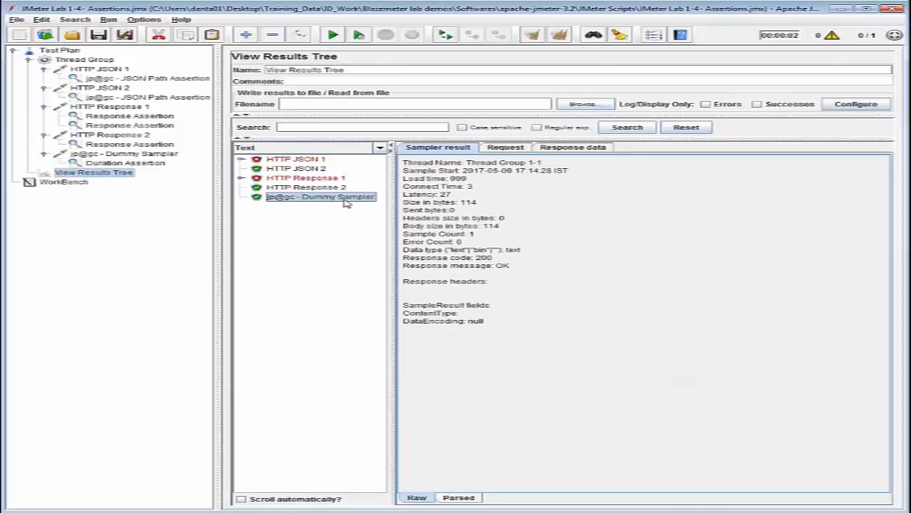
{"action": "left_click", "coordinate": [580, 148]}
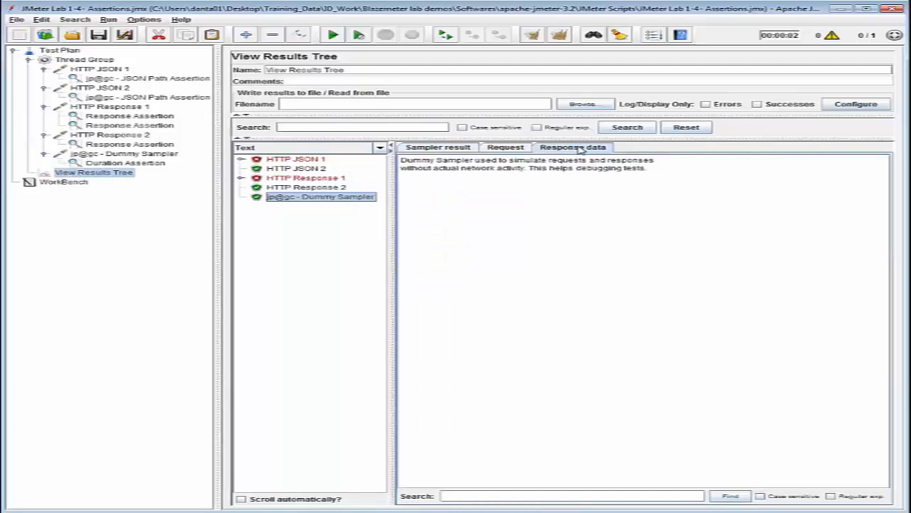
{"action": "left_click", "coordinate": [437, 148]}
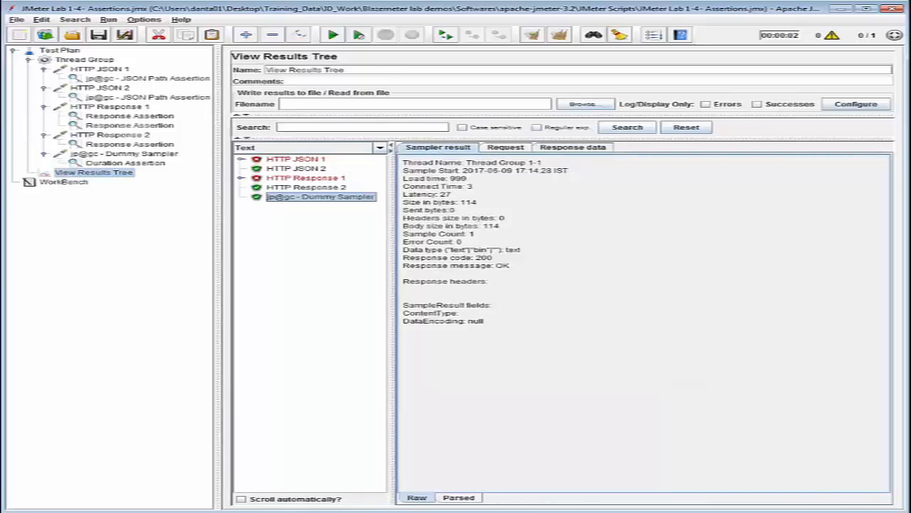